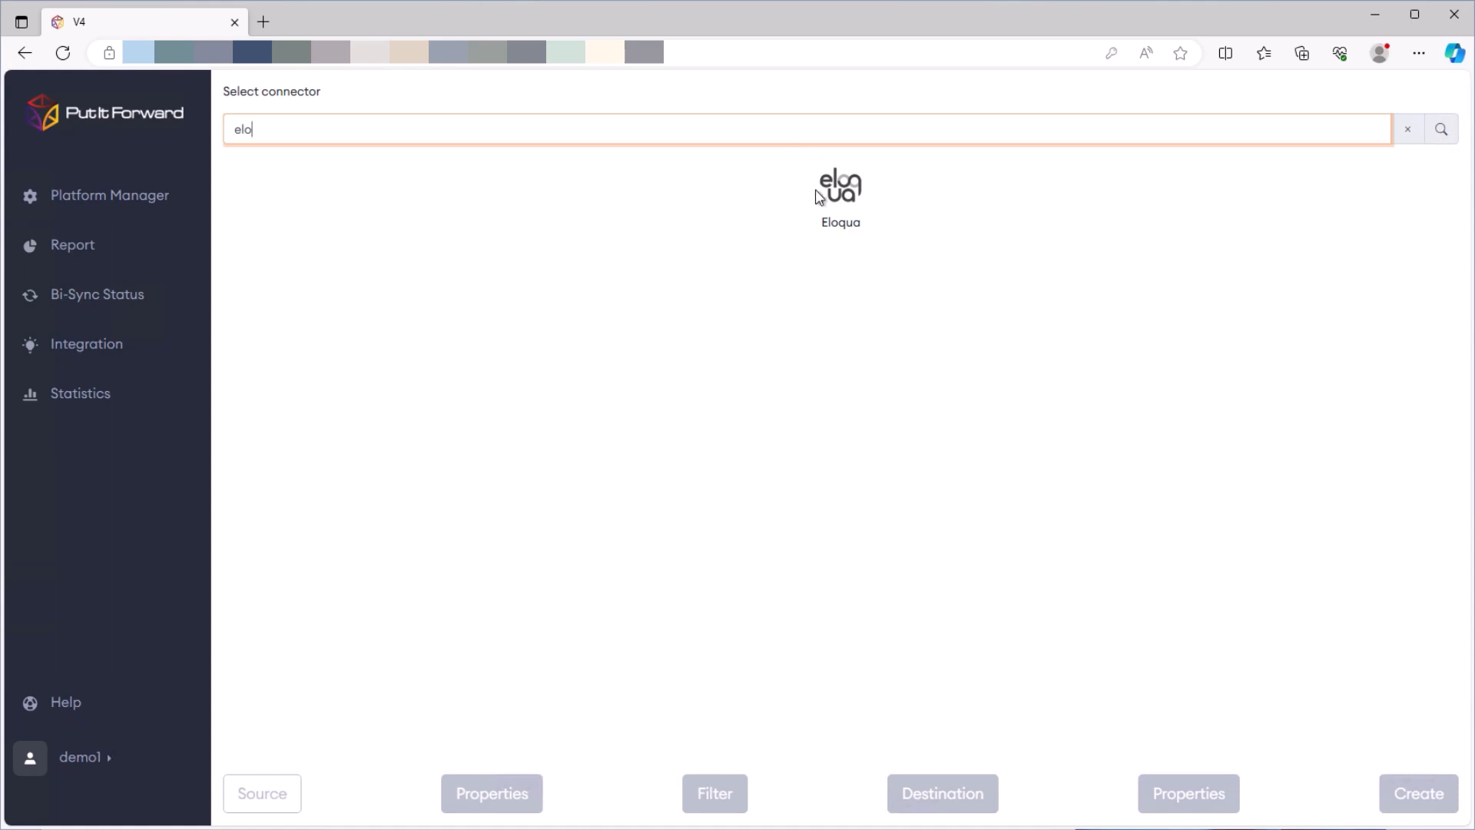
Pick Eloqua as the source connector with the sandbox environment and the Contact Bulk object type
left_click(819, 197)
left_click(249, 201)
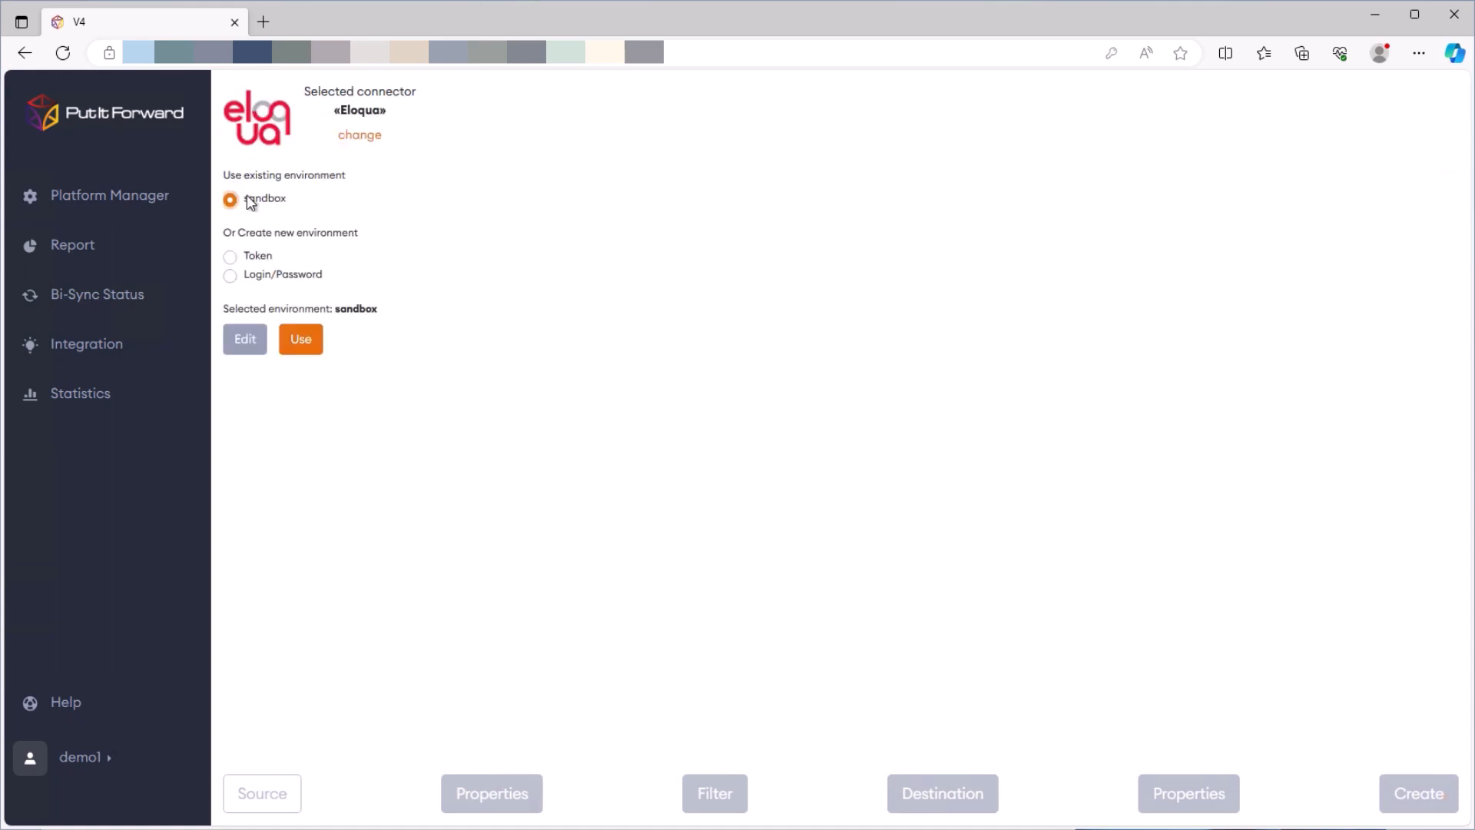
left_click(299, 341)
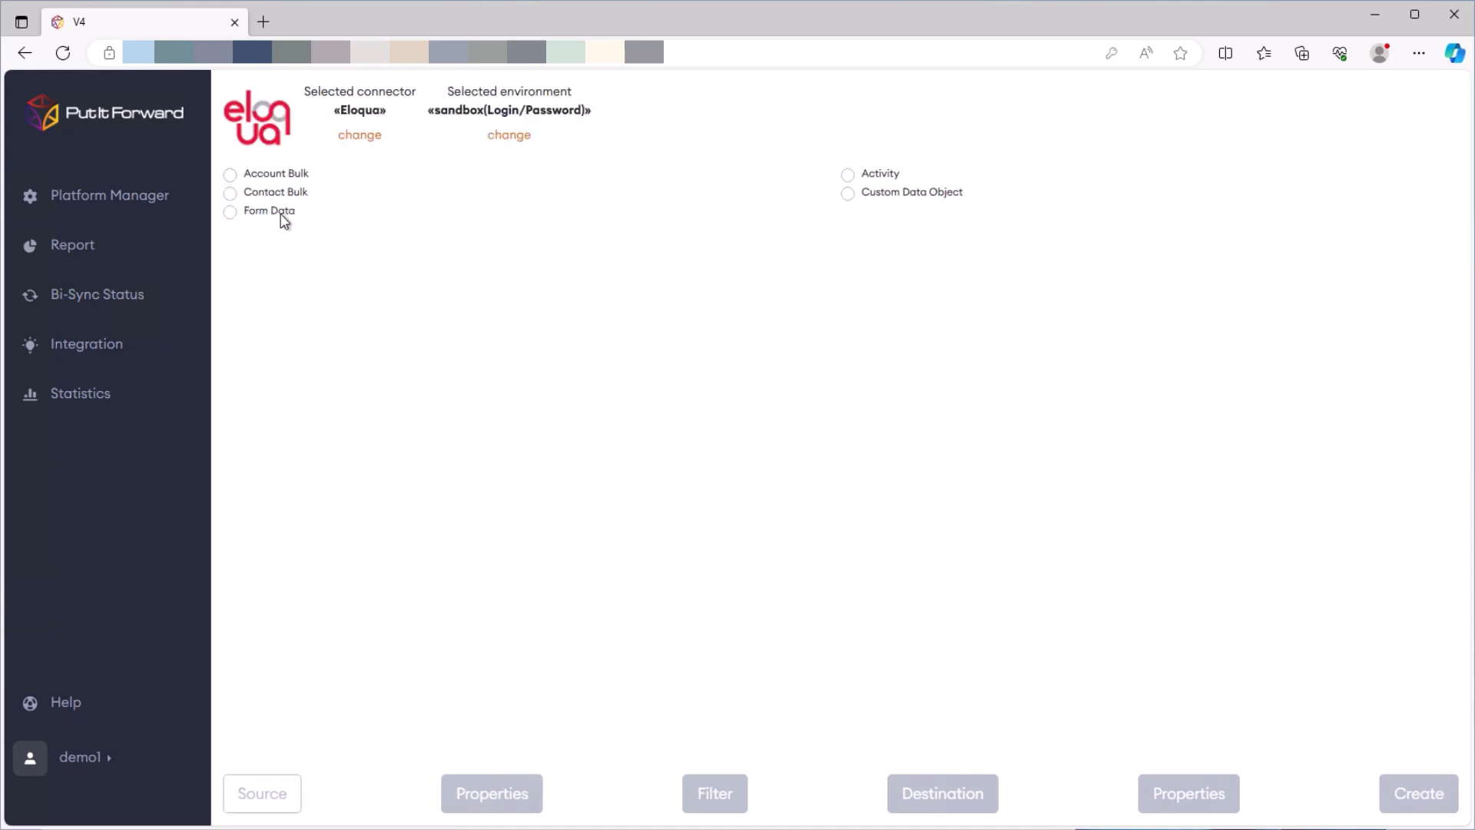
left_click(283, 198)
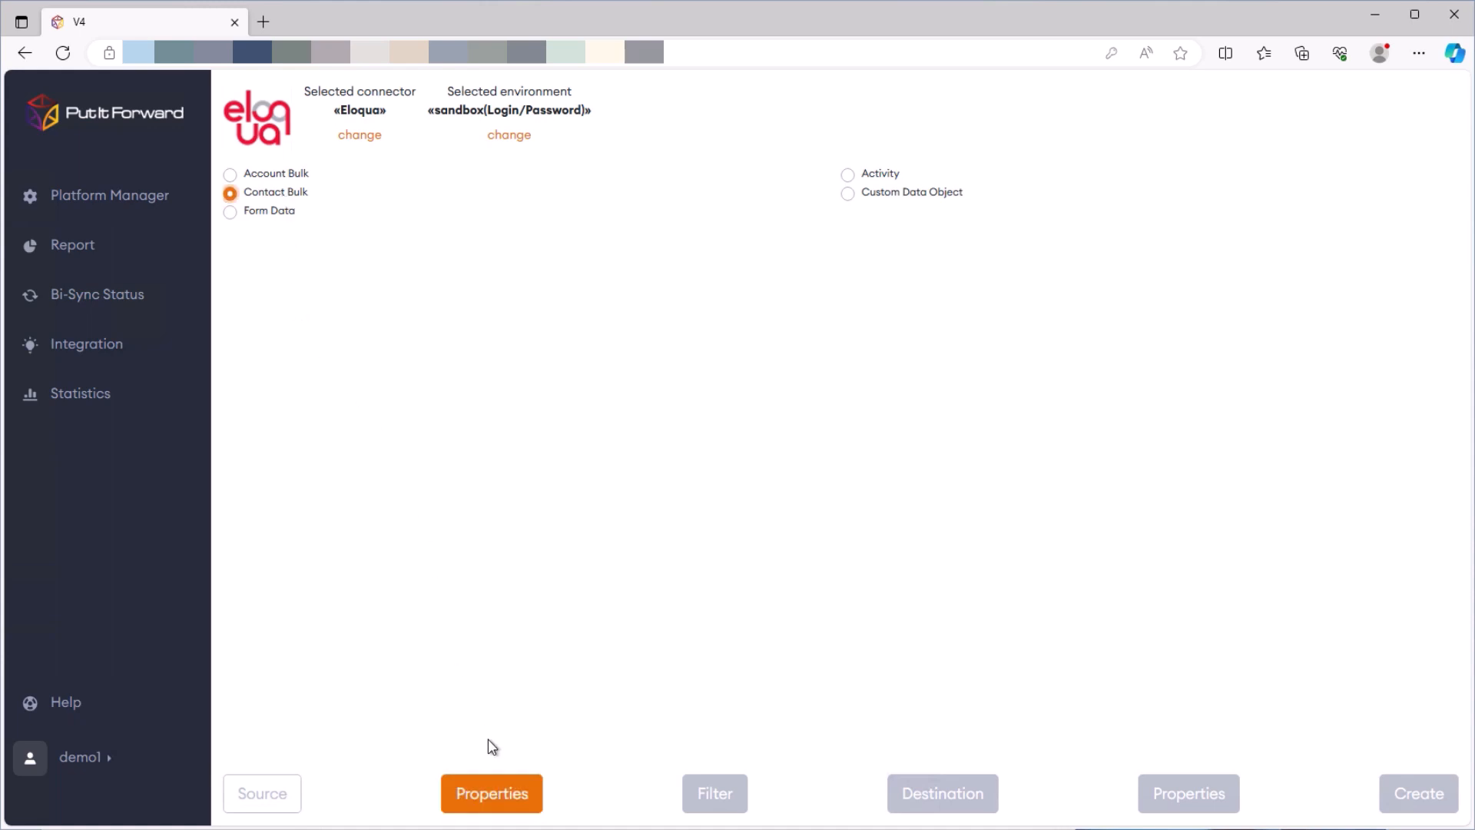
left_click(507, 792)
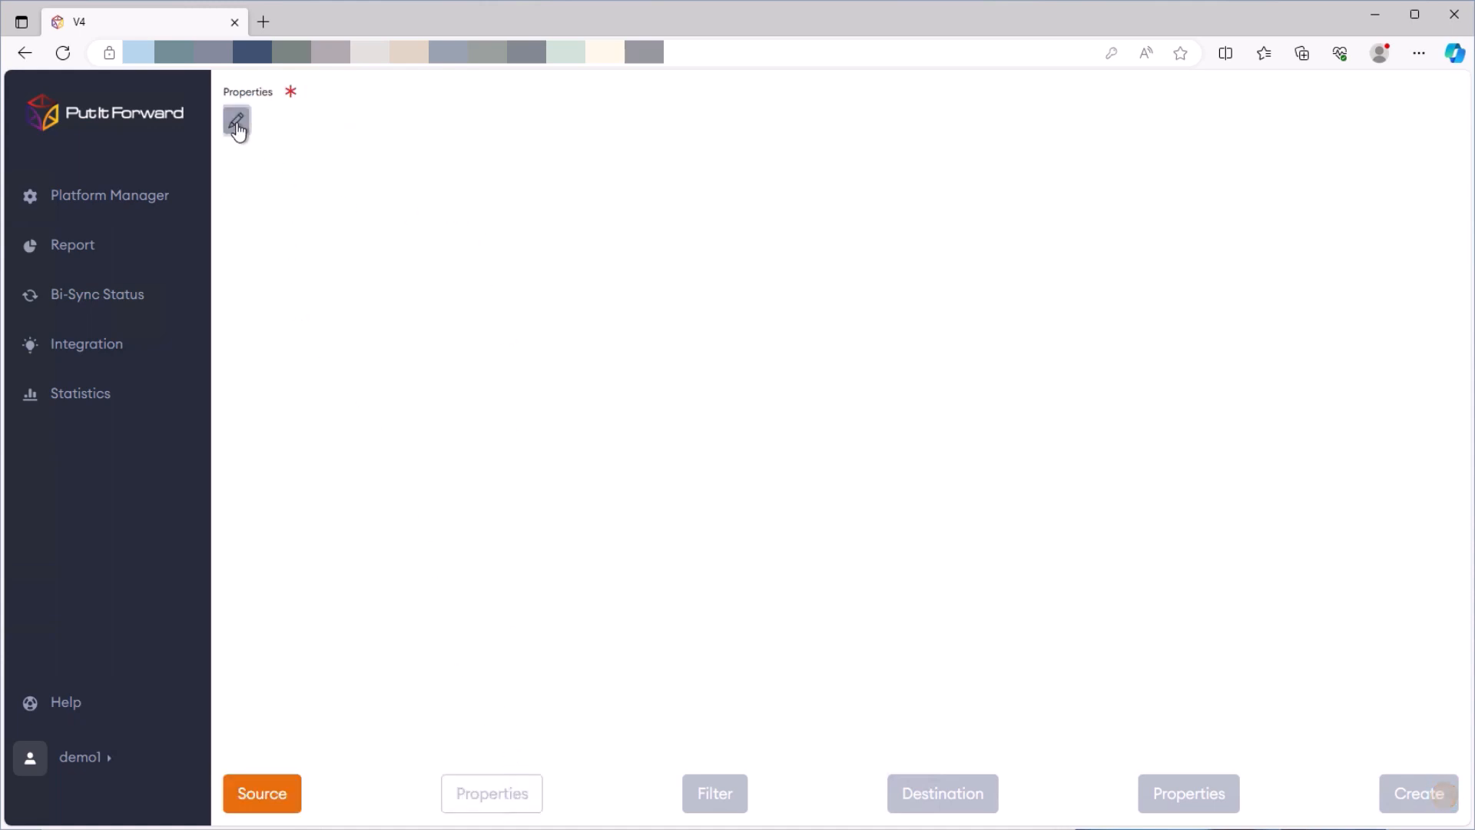
Open the source field list and tick Address 1, City and Company
left_click(237, 122)
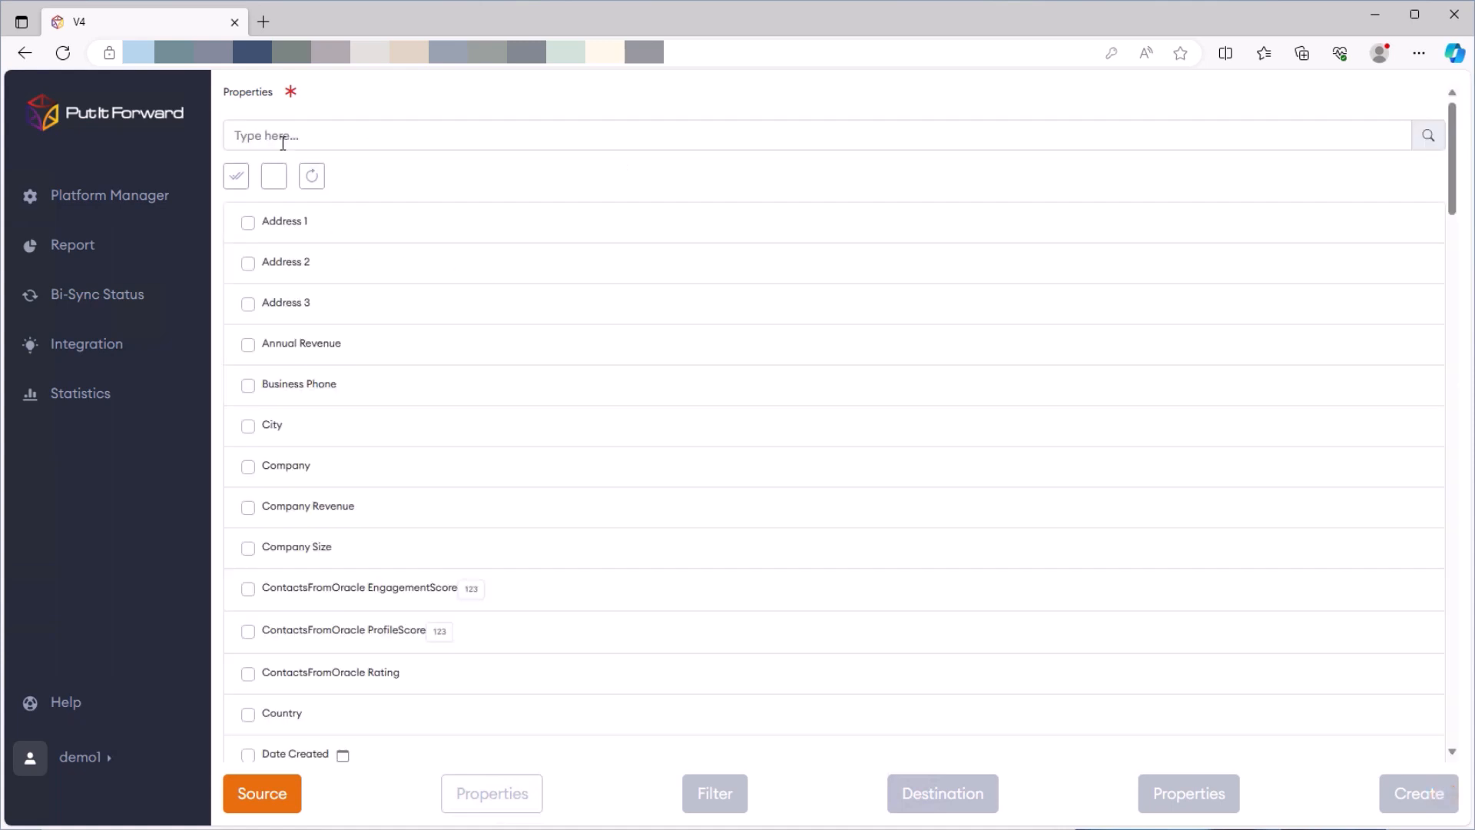
left_click(248, 222)
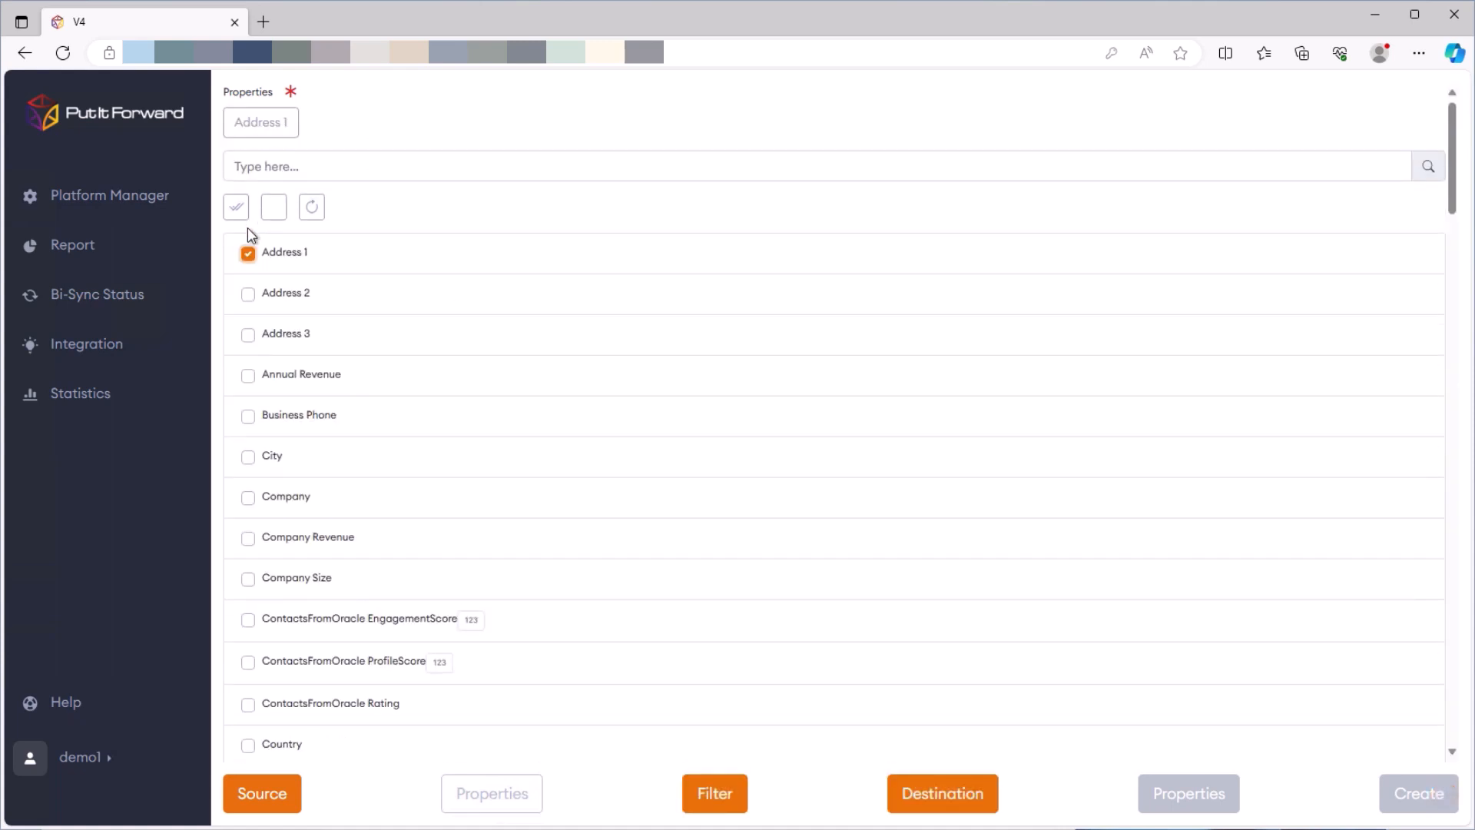
left_click(248, 457)
left_click(249, 498)
scroll(409, 482, "down", 1)
scroll(411, 486, "down", 1)
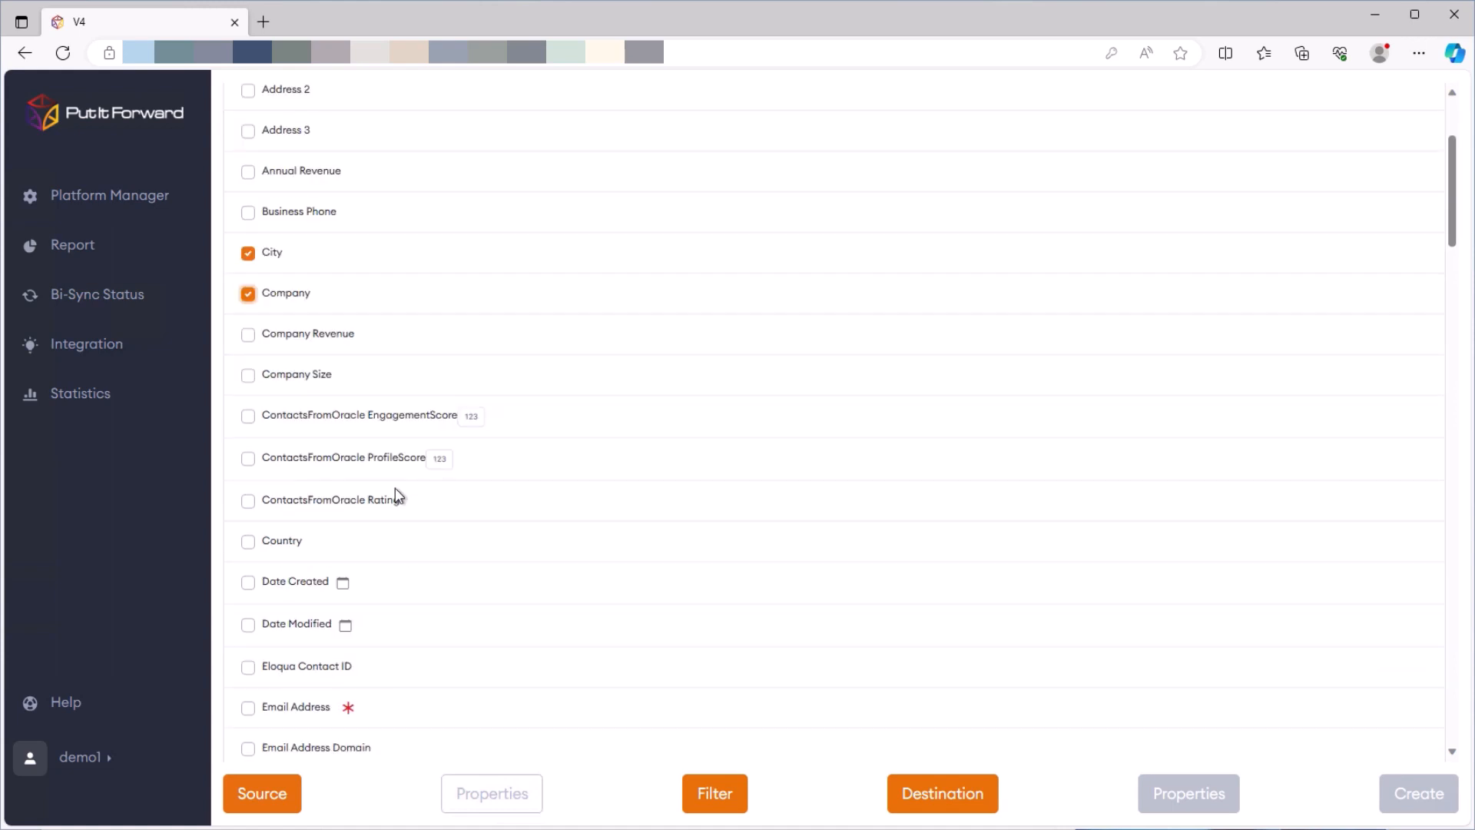
Tick Email Address, Date Created and First Name further down the field list
left_click(248, 707)
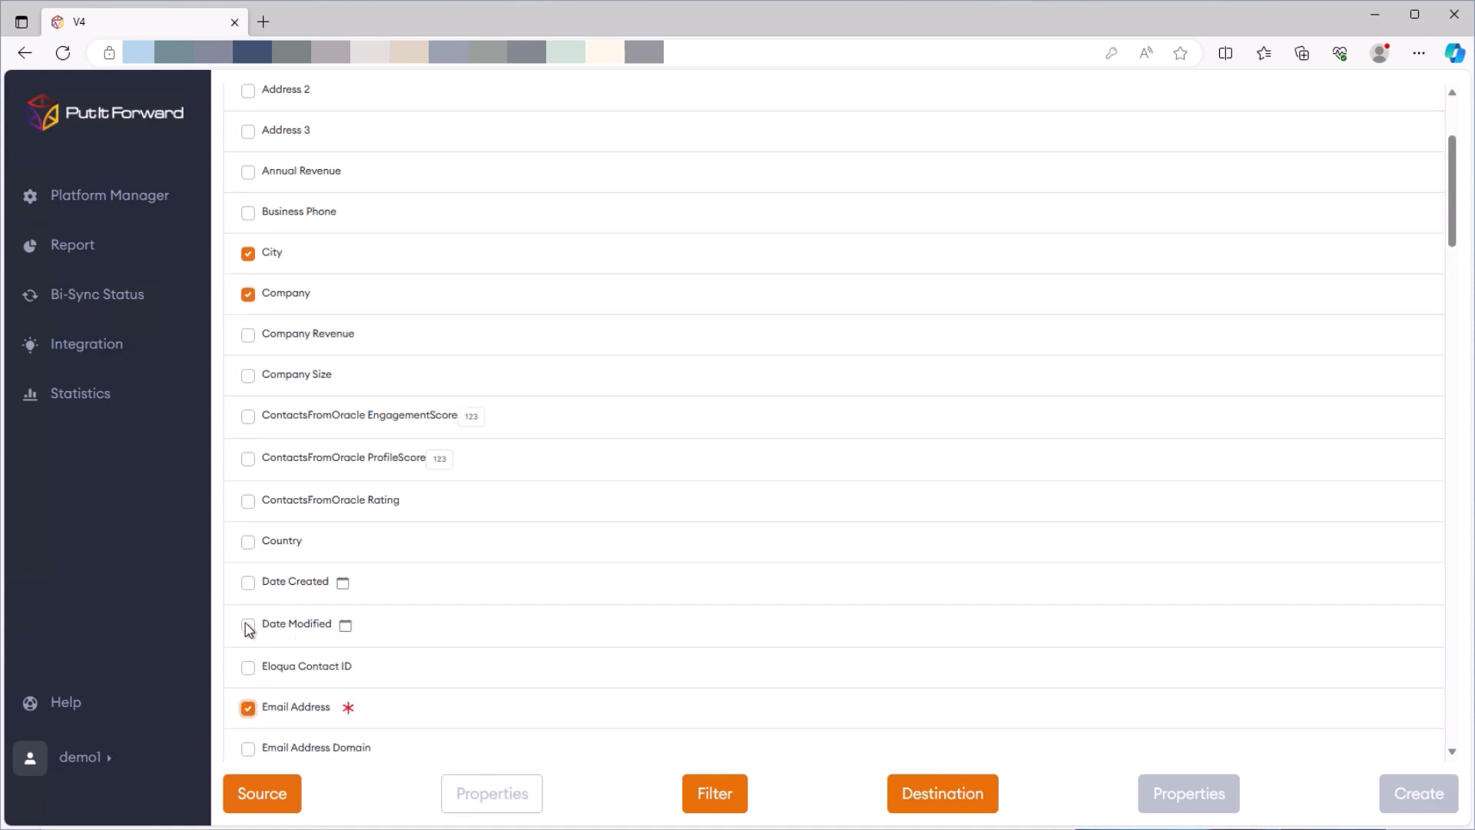
left_click(248, 584)
scroll(342, 443, "down", 2)
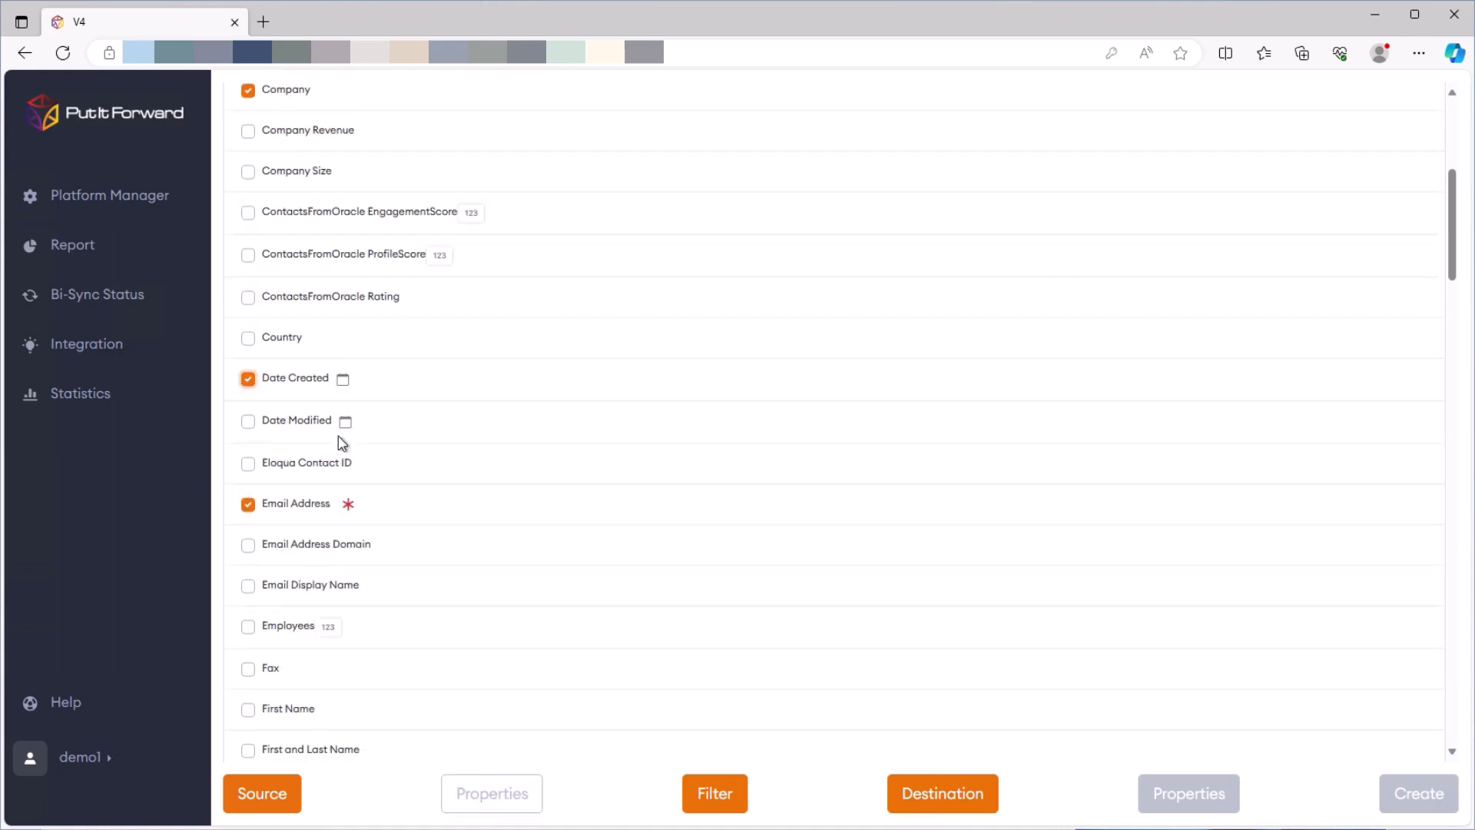
left_click(248, 710)
scroll(261, 692, "down", 4)
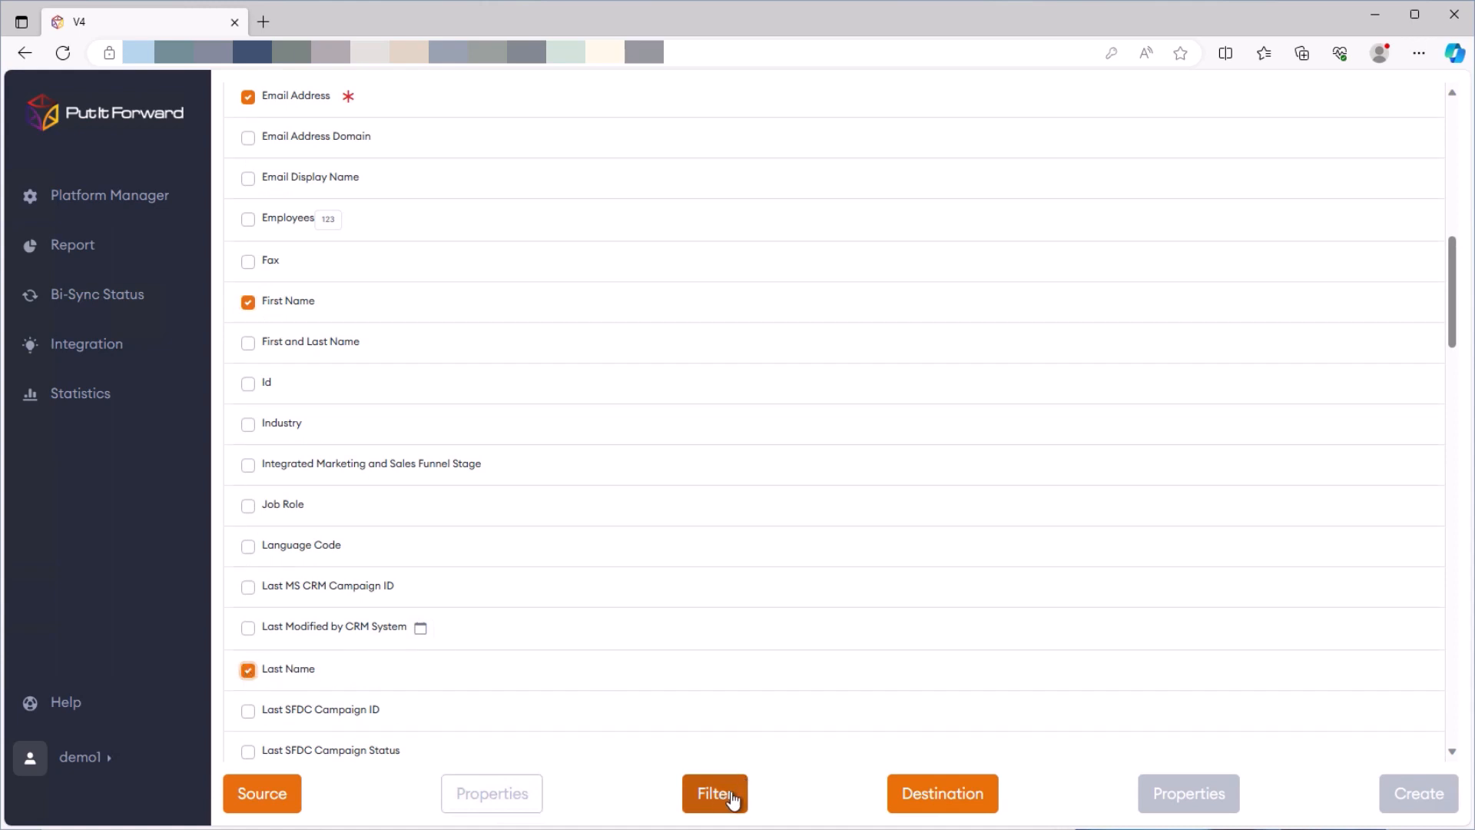
Set the destination to the Database connector ('da' search) with the demo environment and public schema
left_click(915, 791)
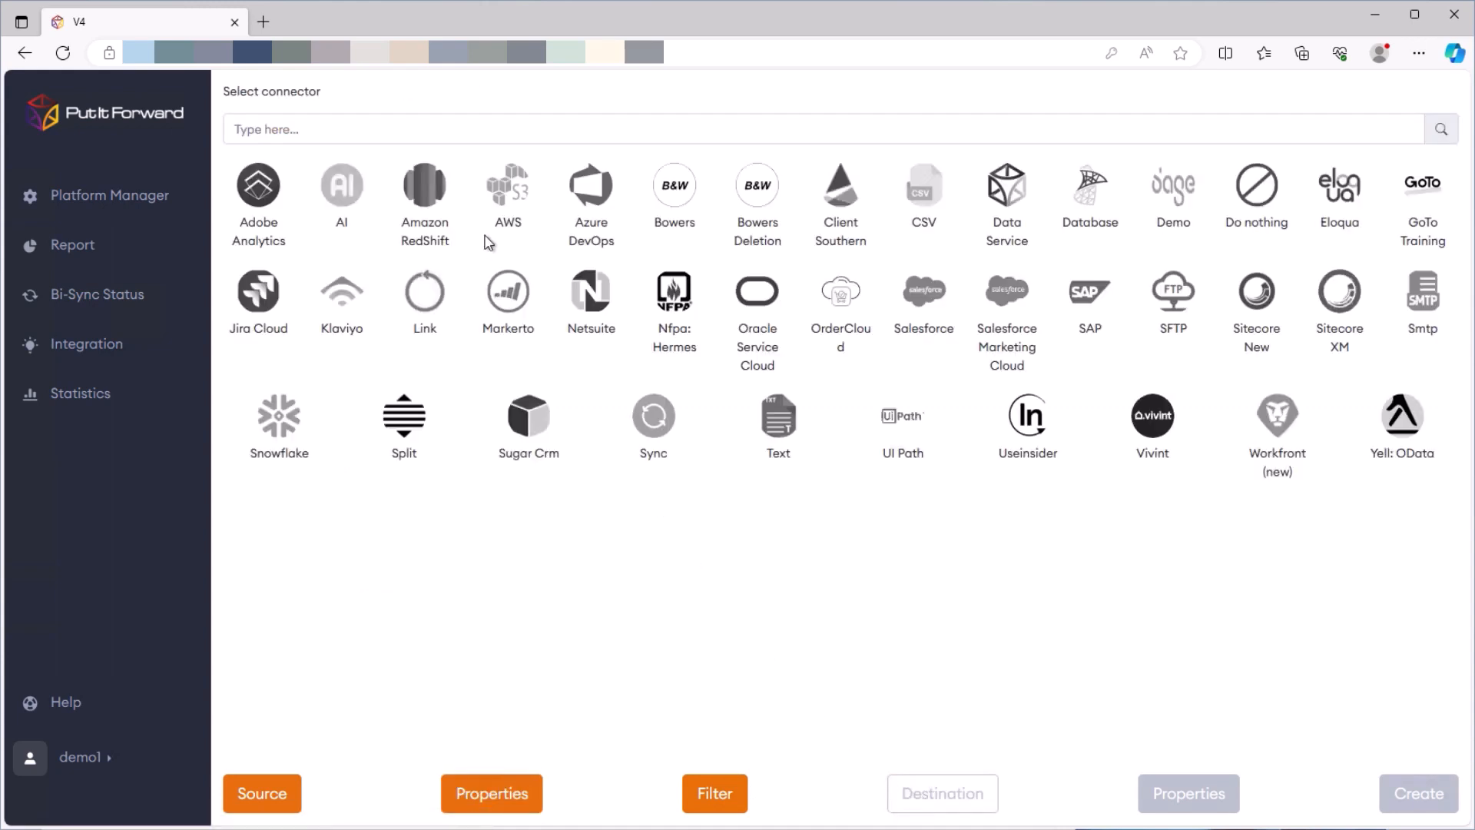
left_click(472, 130)
type("da")
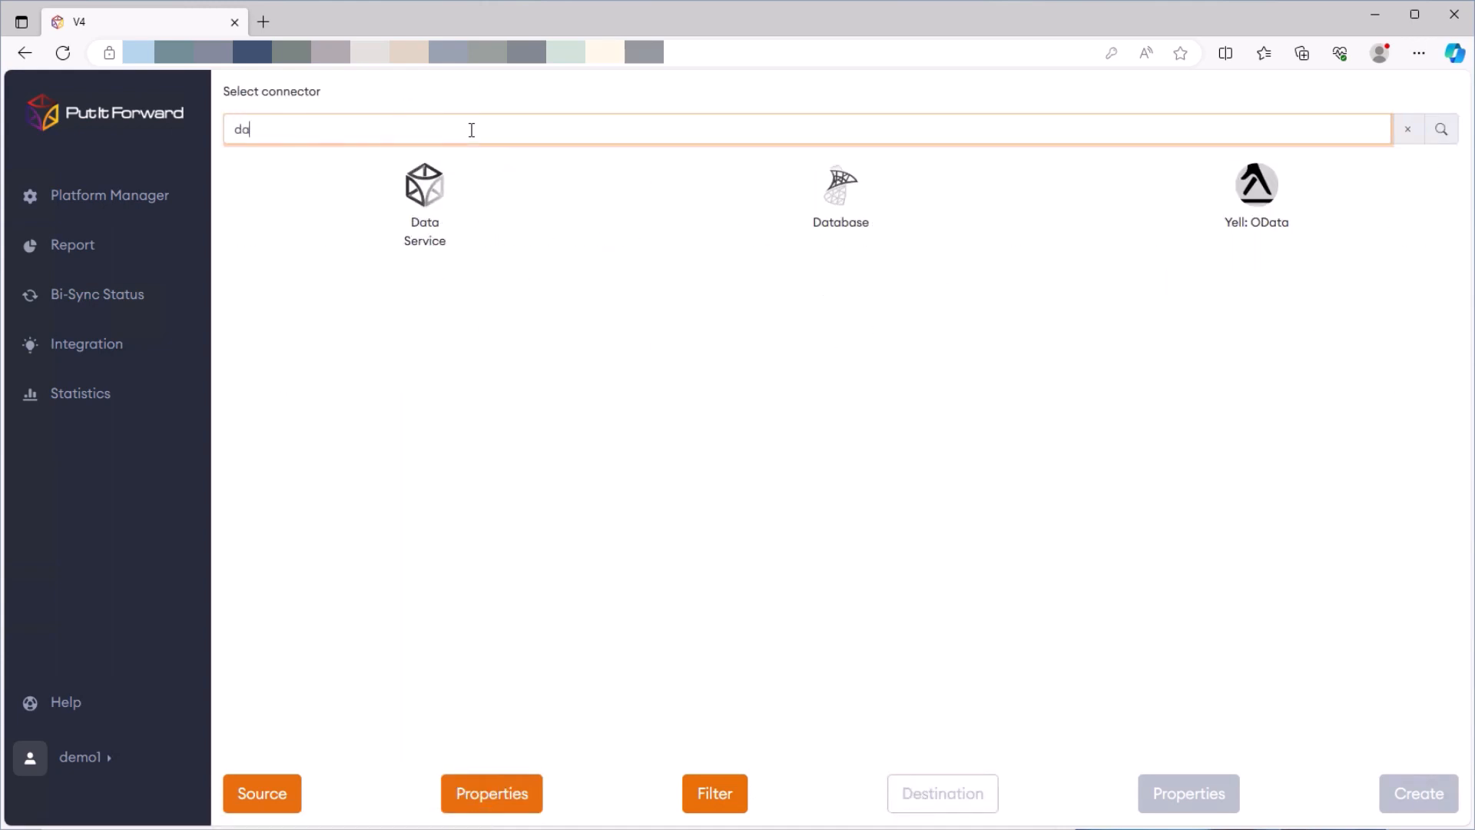
left_click(845, 201)
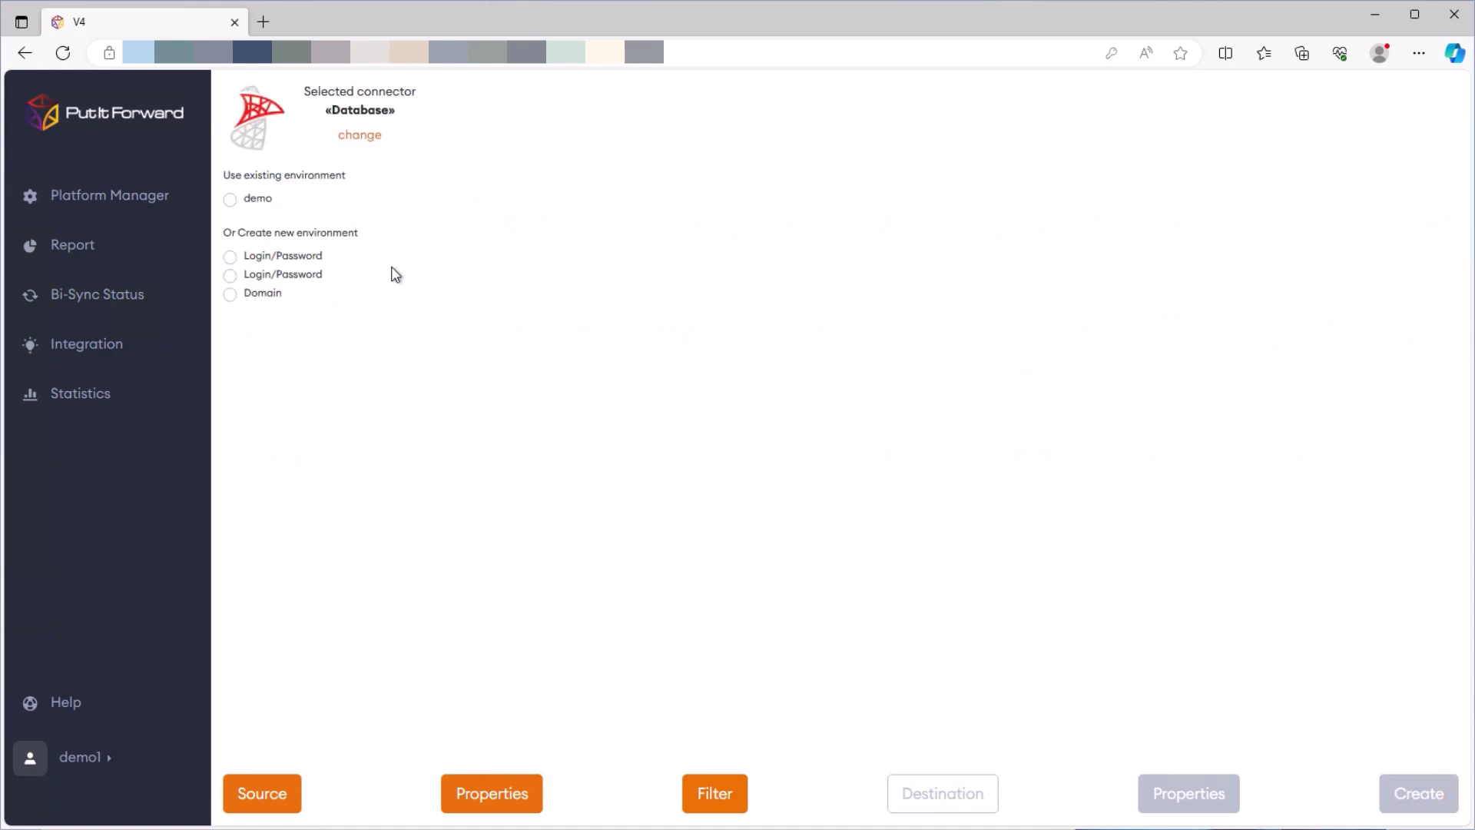
left_click(261, 203)
left_click(297, 354)
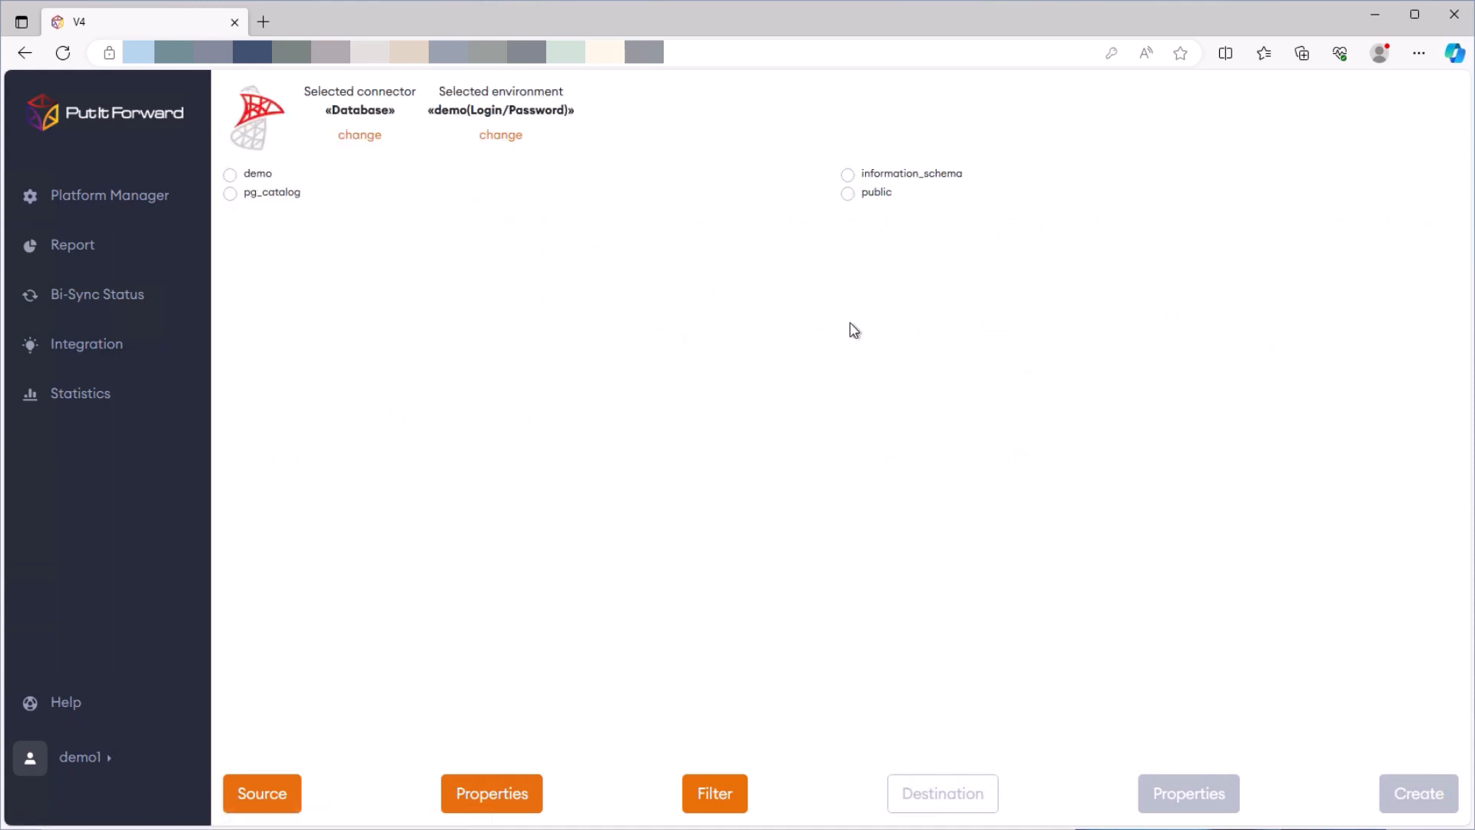
left_click(850, 194)
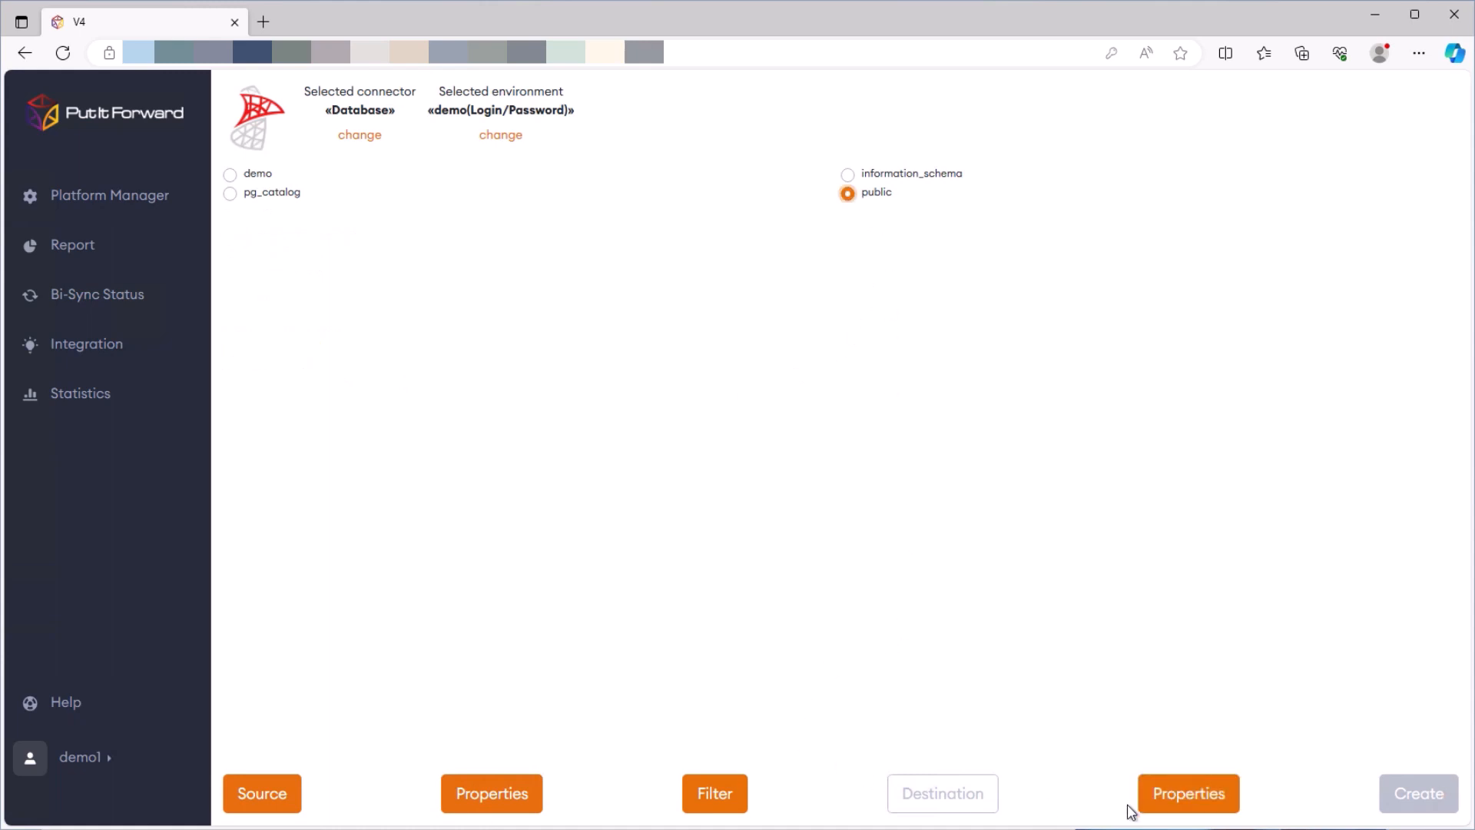
left_click(1204, 796)
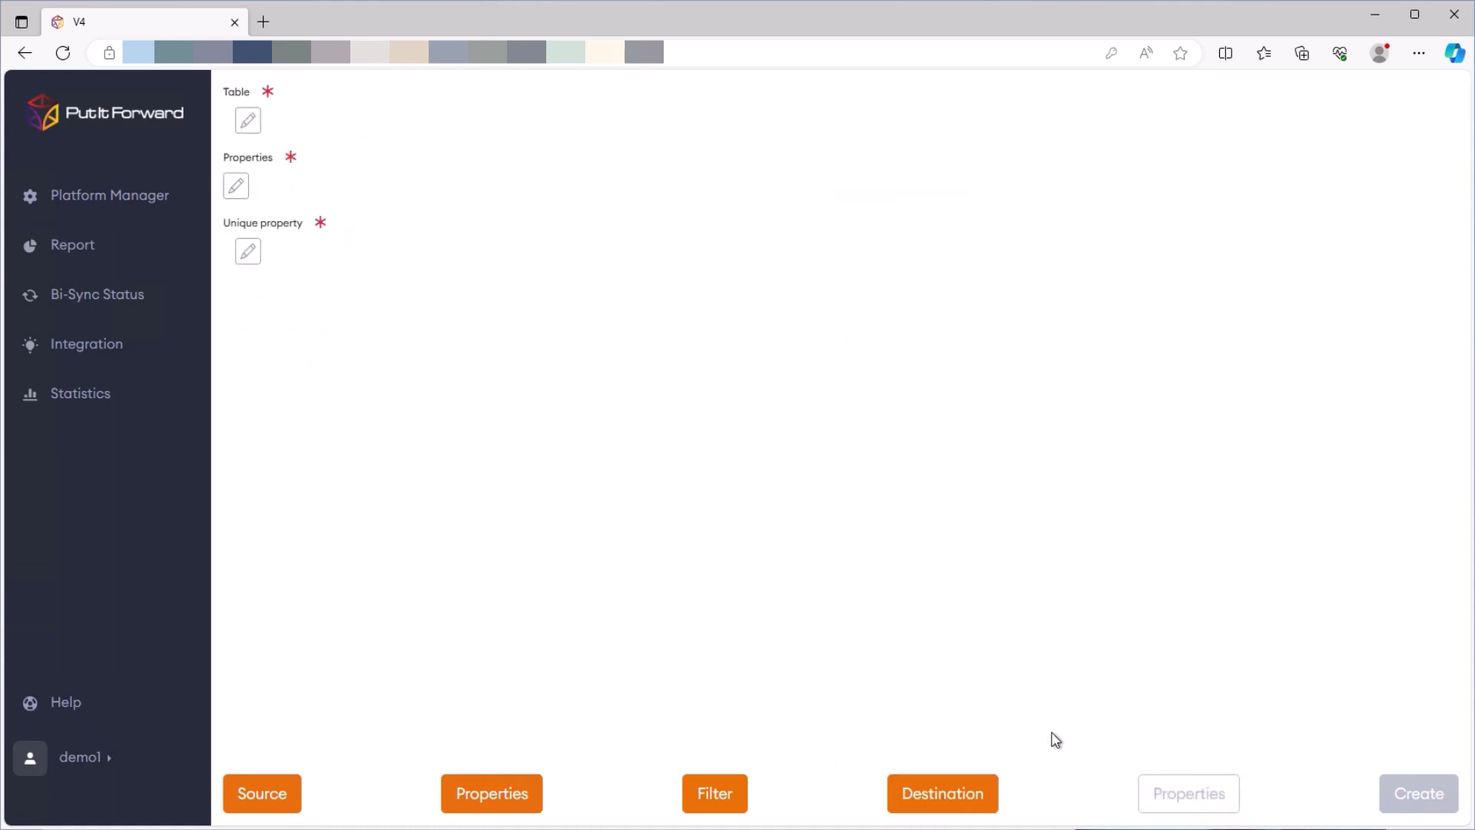
Write into the demo table with every destination column selected
left_click(256, 128)
left_click(303, 141)
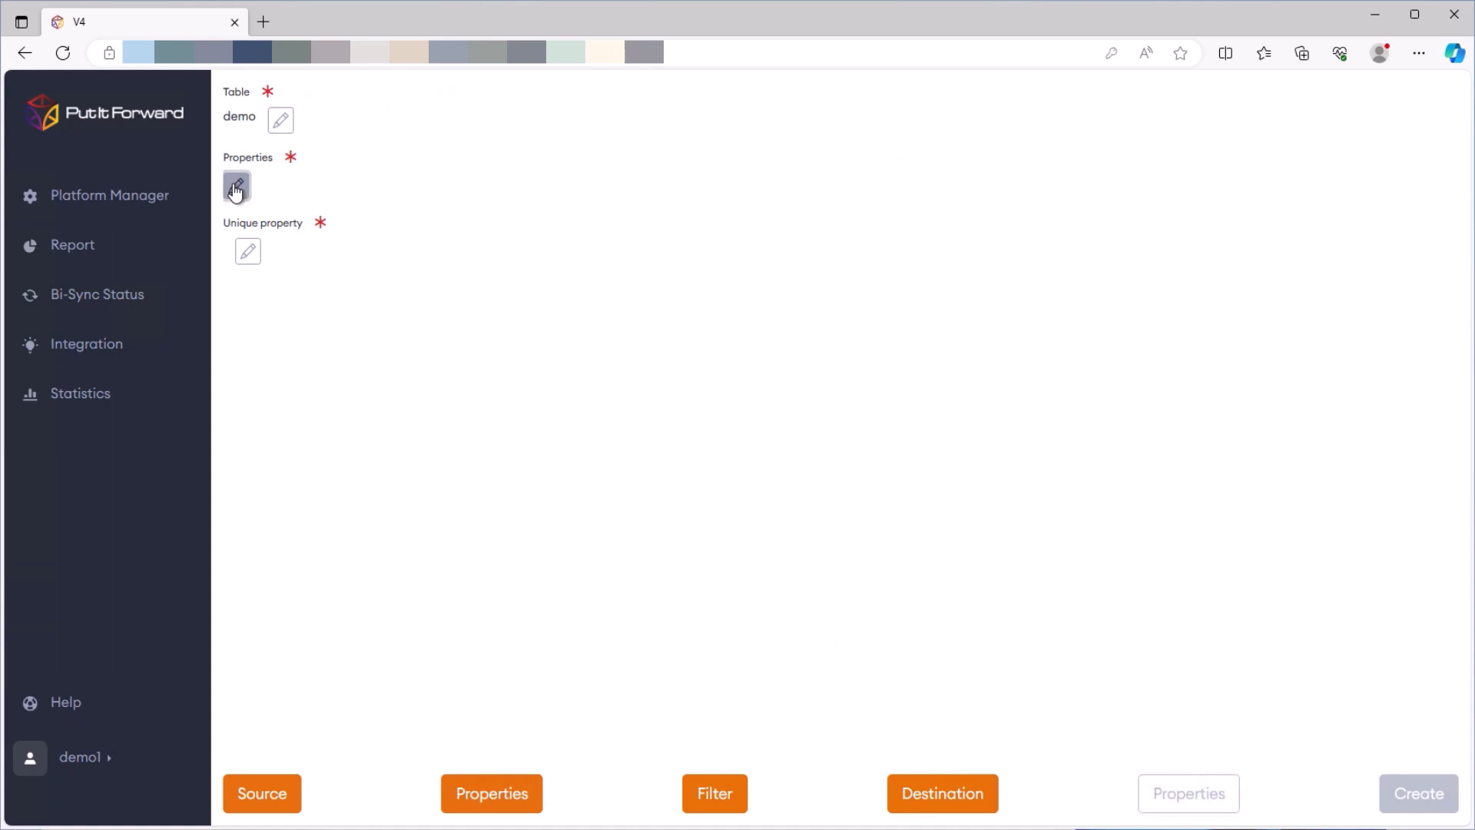
left_click(236, 188)
left_click(236, 241)
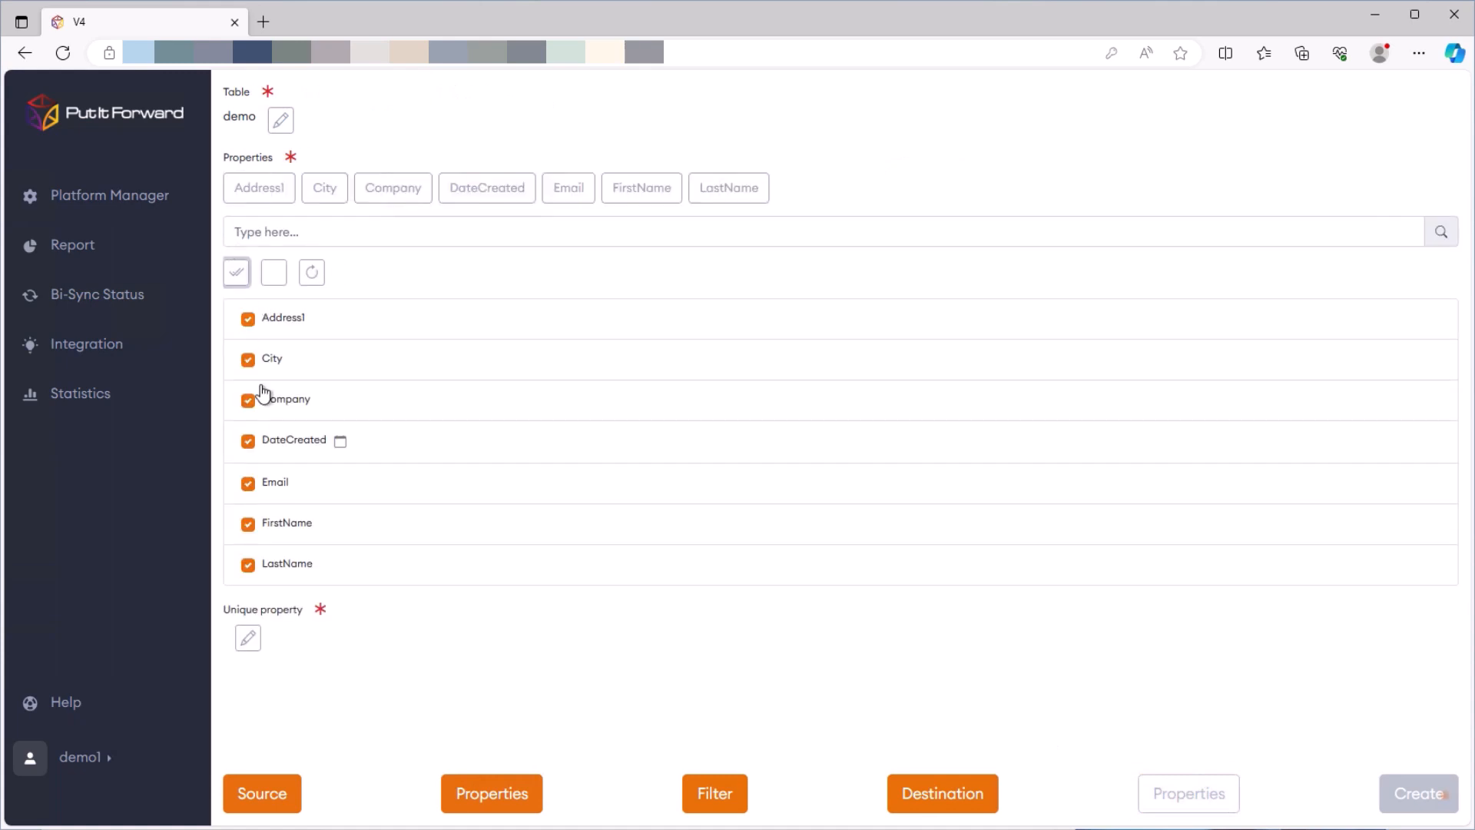
Make Email the unique property and create the integration
left_click(248, 638)
scroll(338, 699, "down", 3)
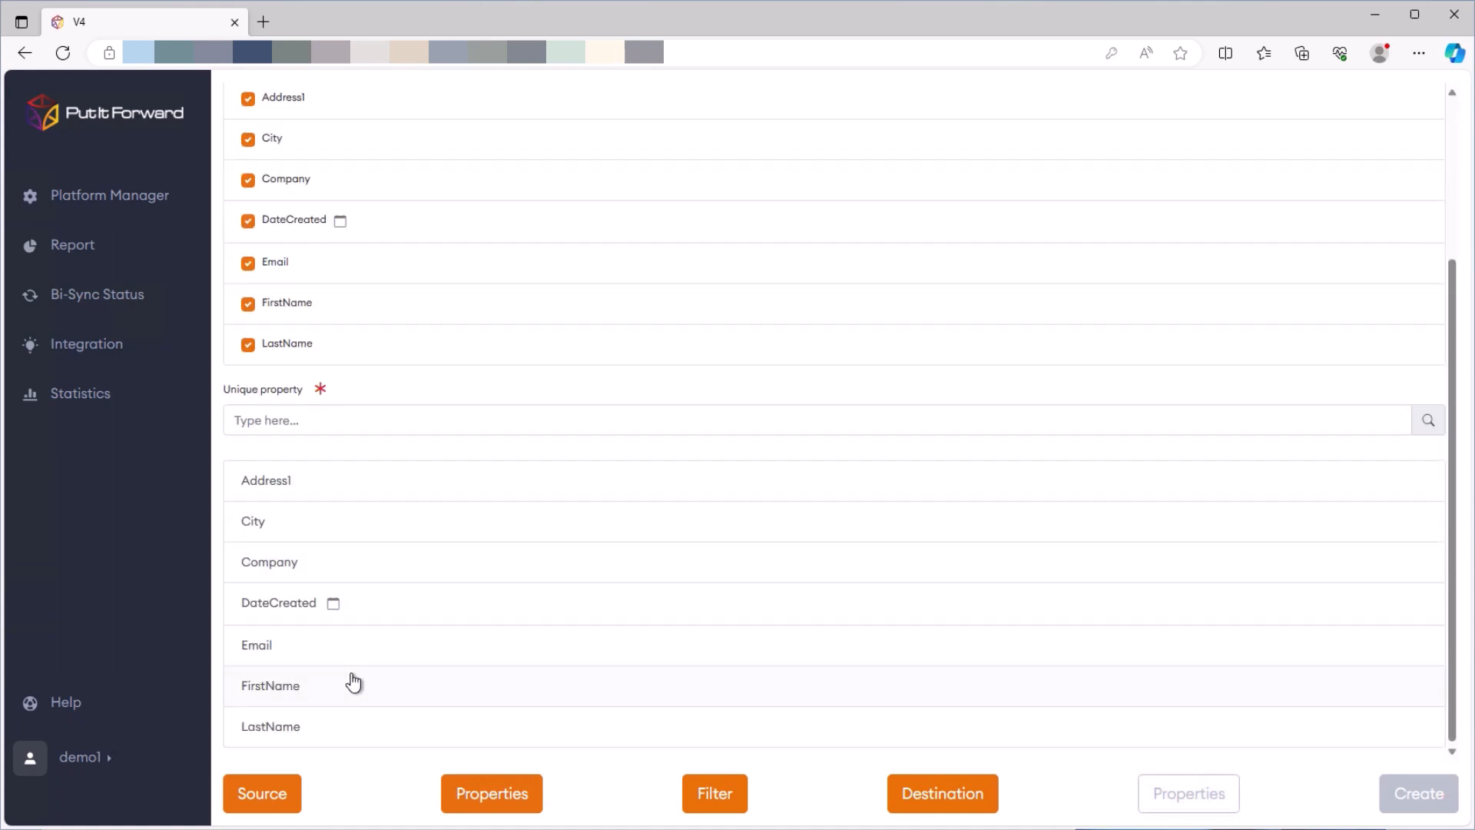
left_click(315, 652)
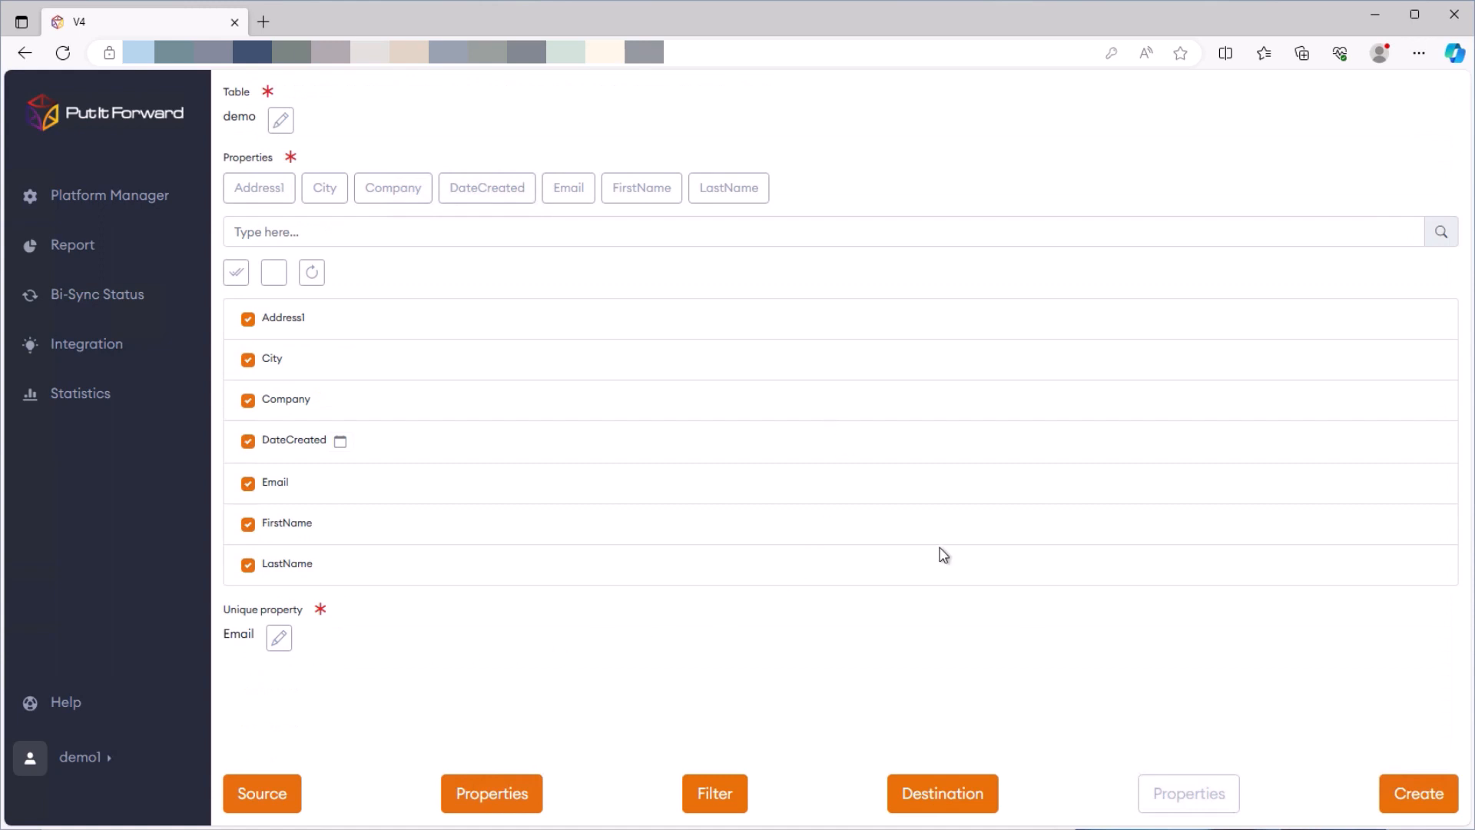
left_click(1418, 801)
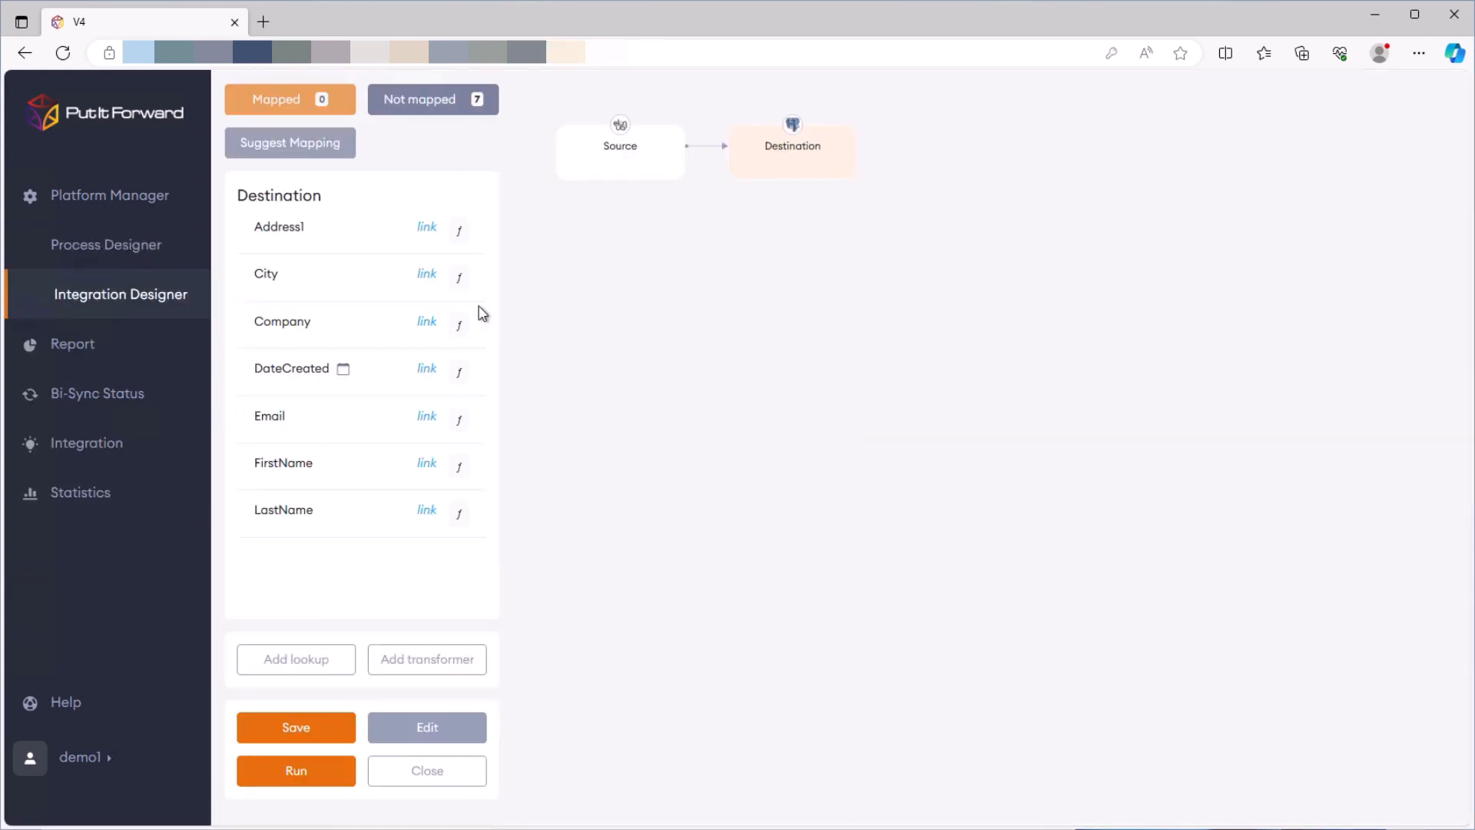
Map Address1, City, Company, DateCreated and Email to their matching Eloqua source fields
left_click(428, 230)
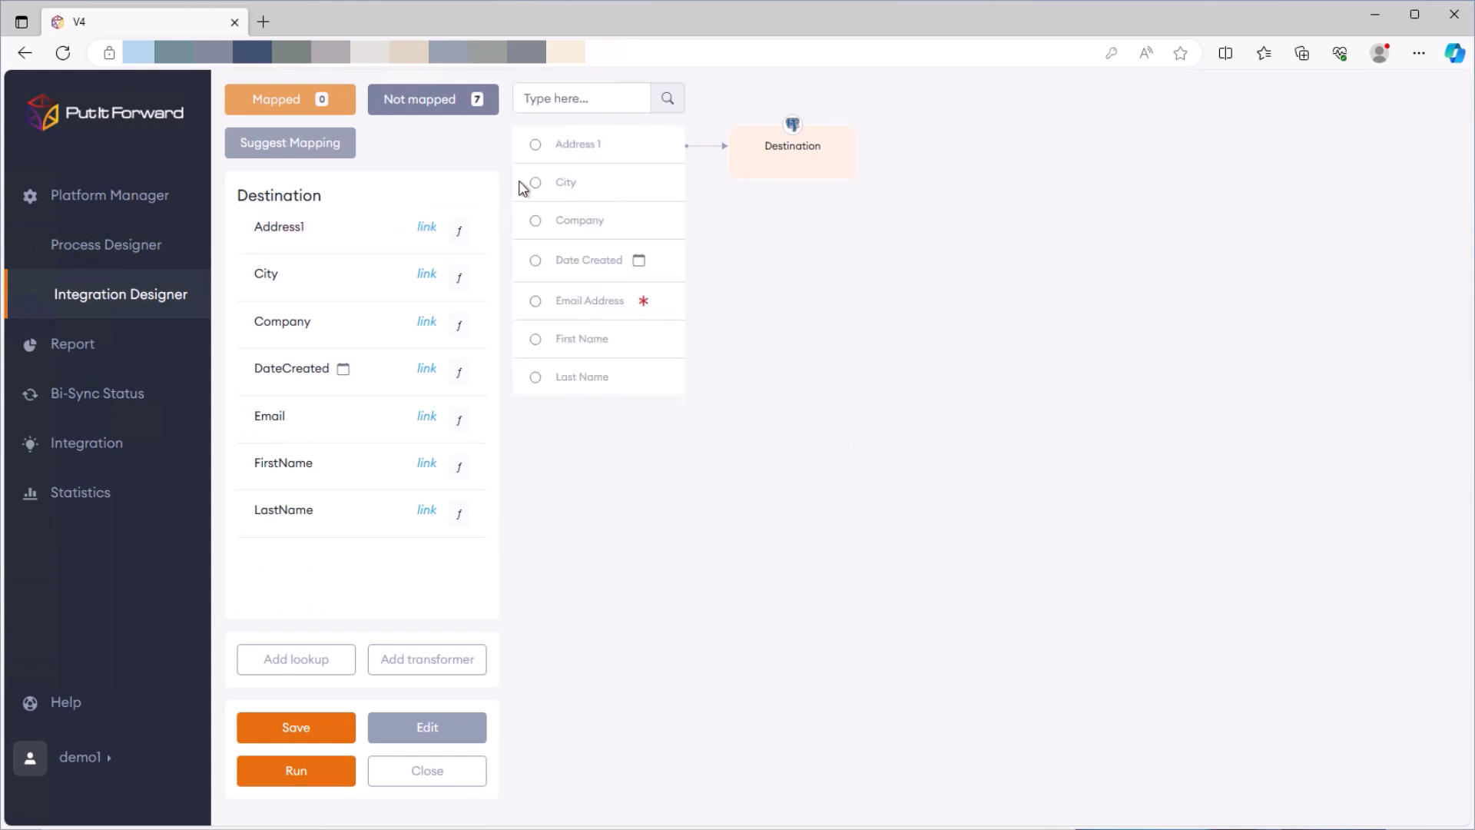
left_click(534, 151)
left_click(427, 277)
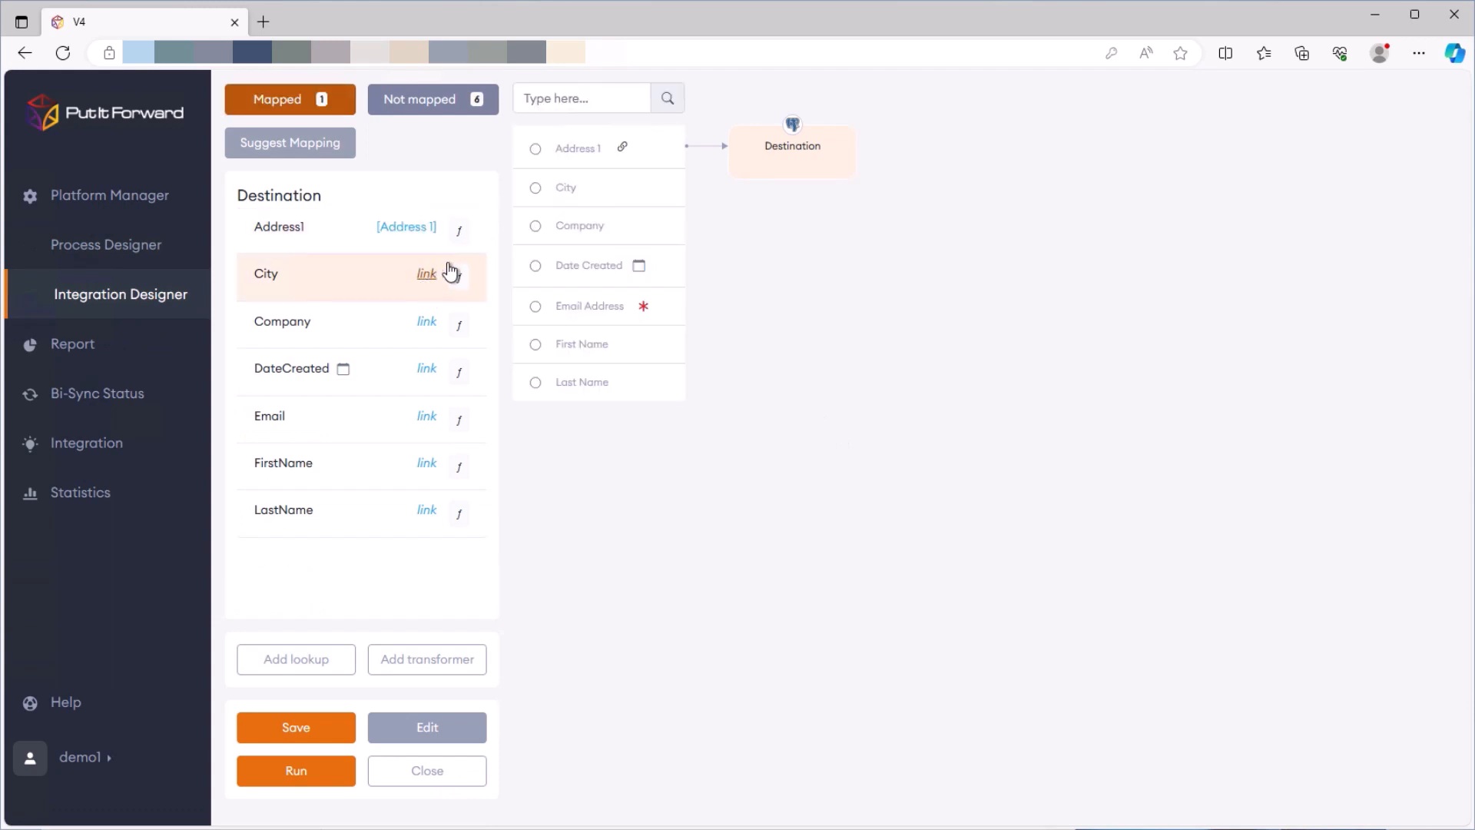
left_click(535, 190)
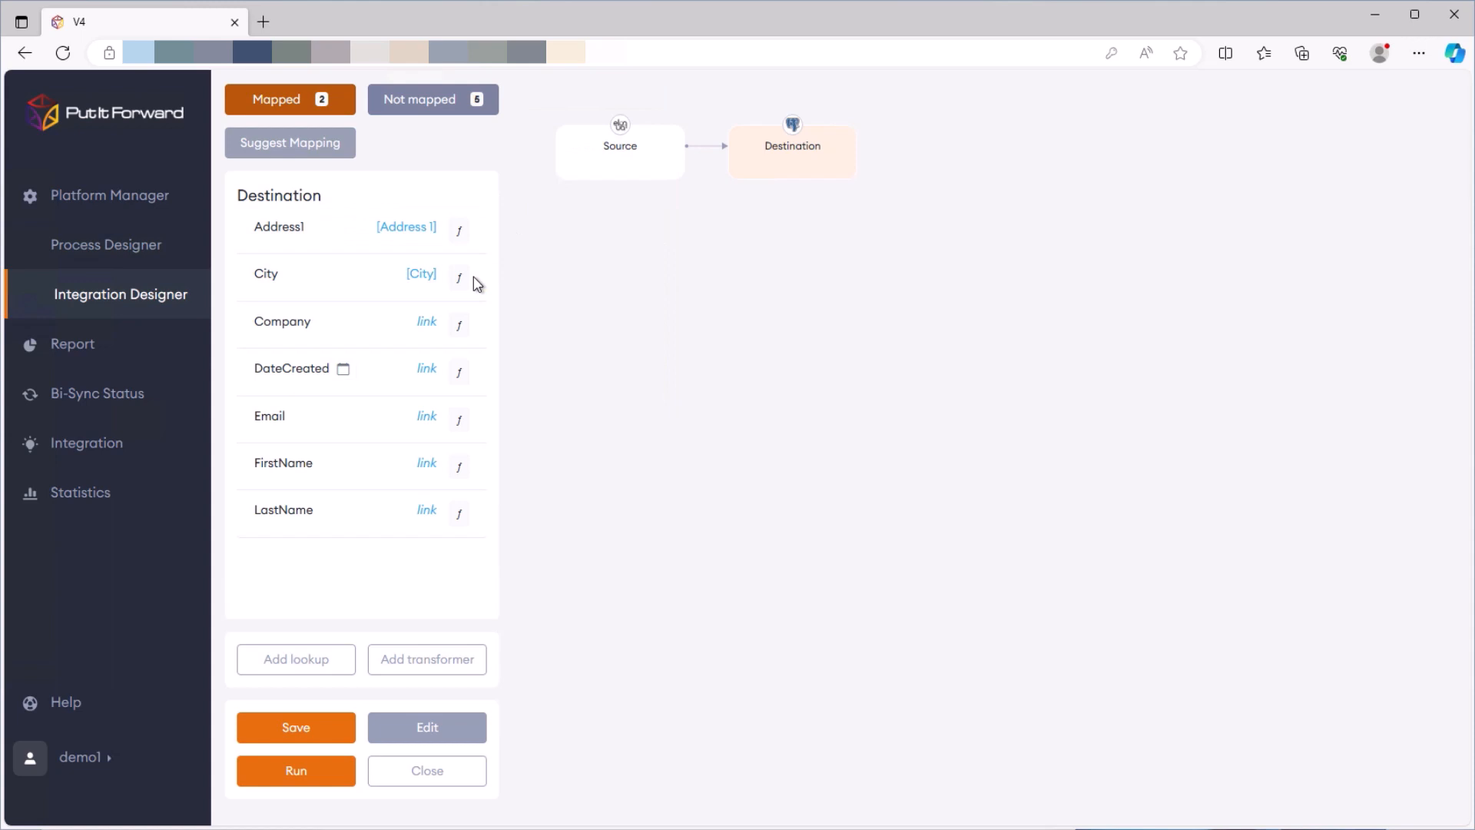
left_click(425, 322)
left_click(536, 232)
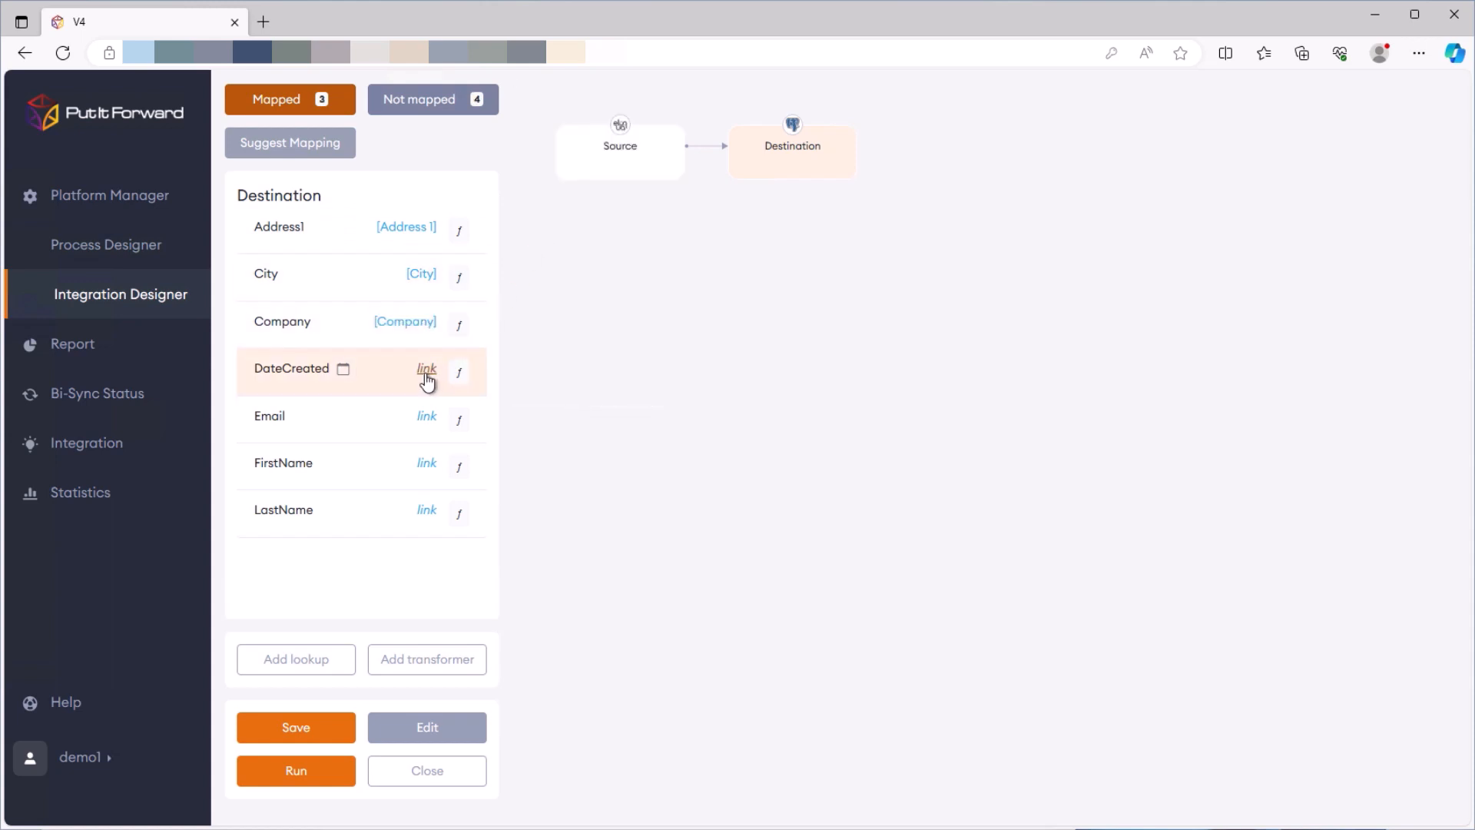
left_click(427, 371)
left_click(535, 276)
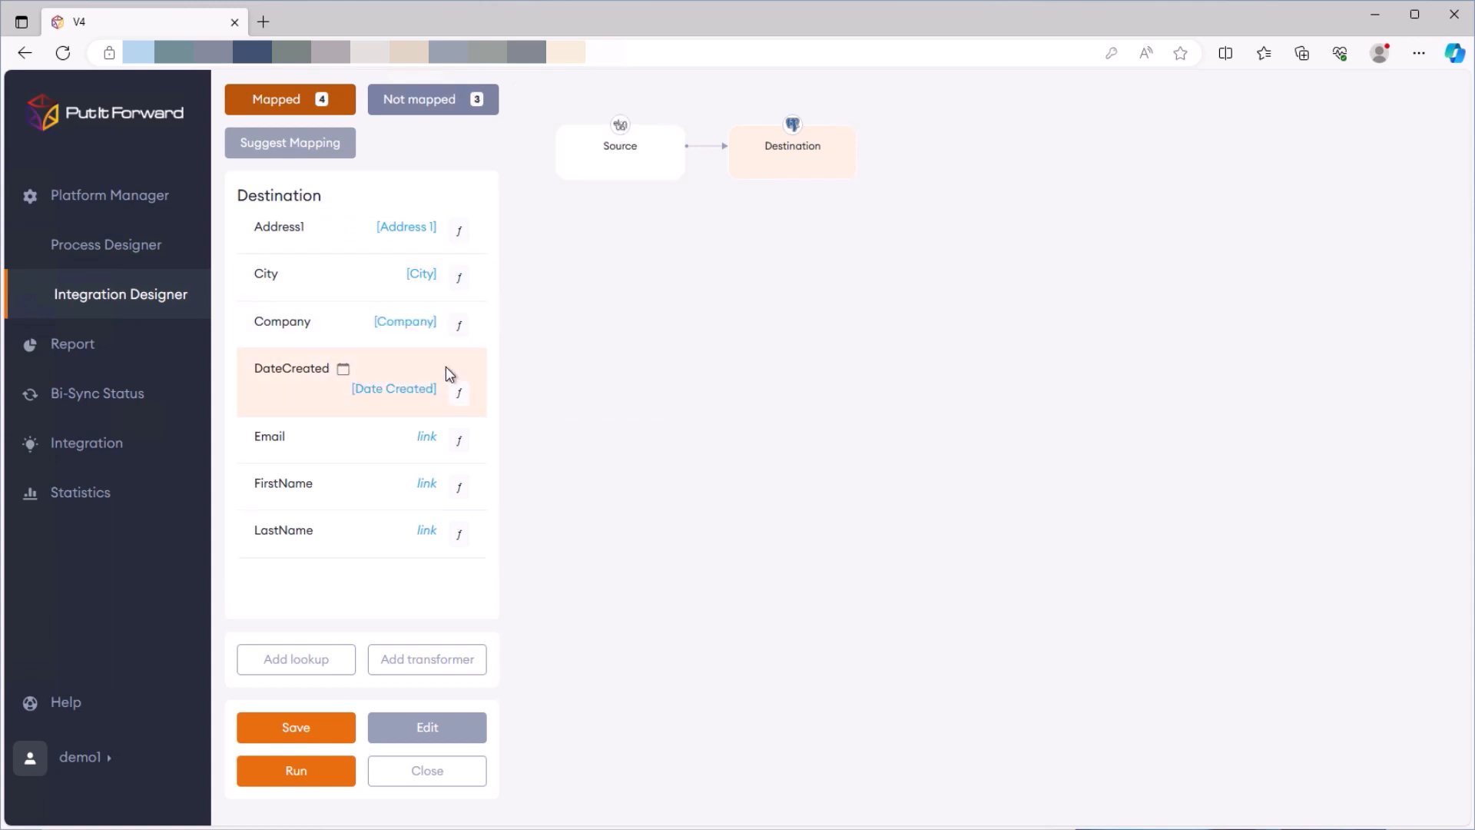
left_click(427, 437)
left_click(535, 338)
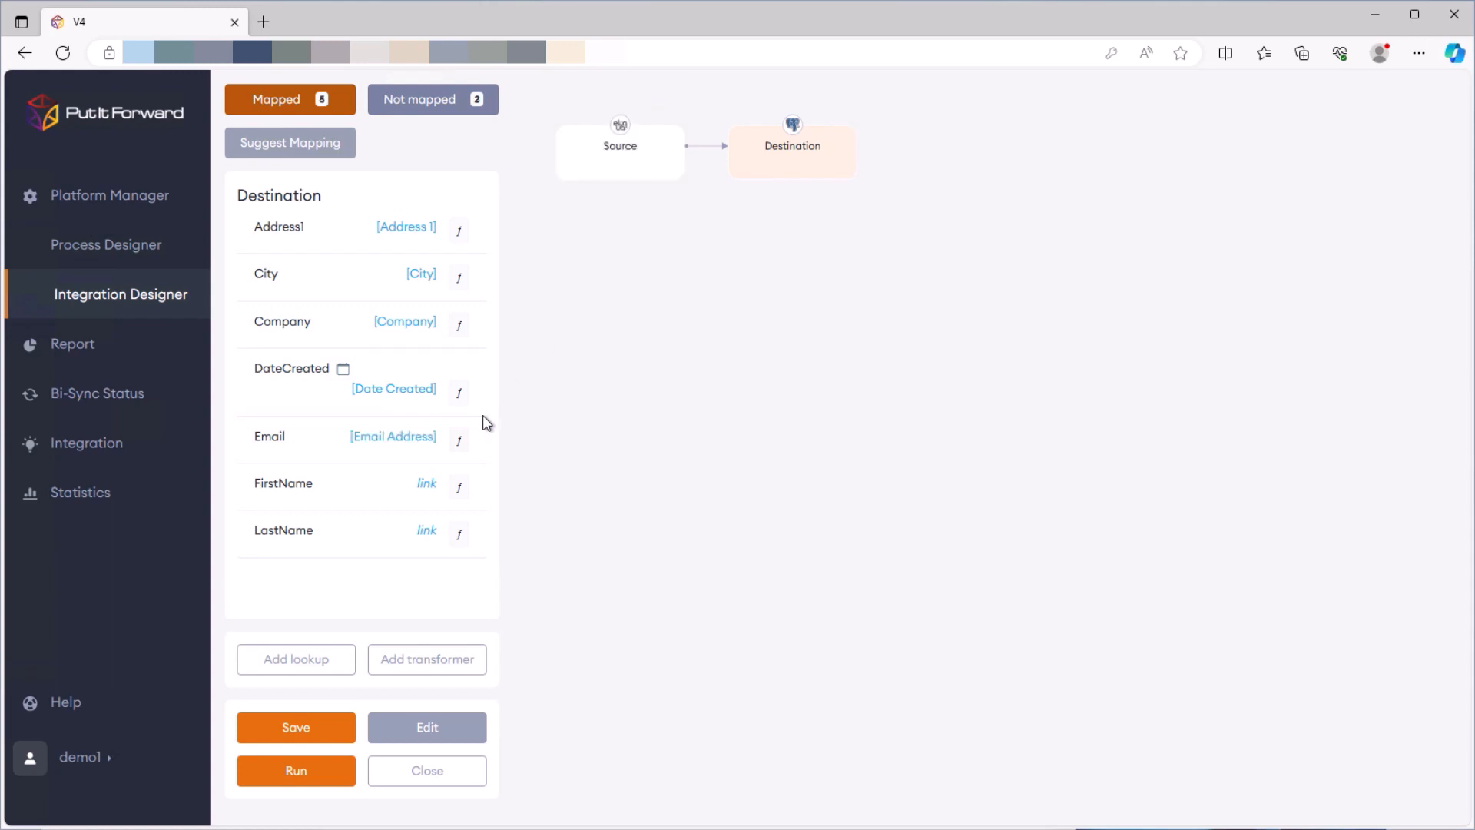
Map FirstName and LastName to First Name and Last Name, then save the connector
left_click(426, 484)
left_click(536, 397)
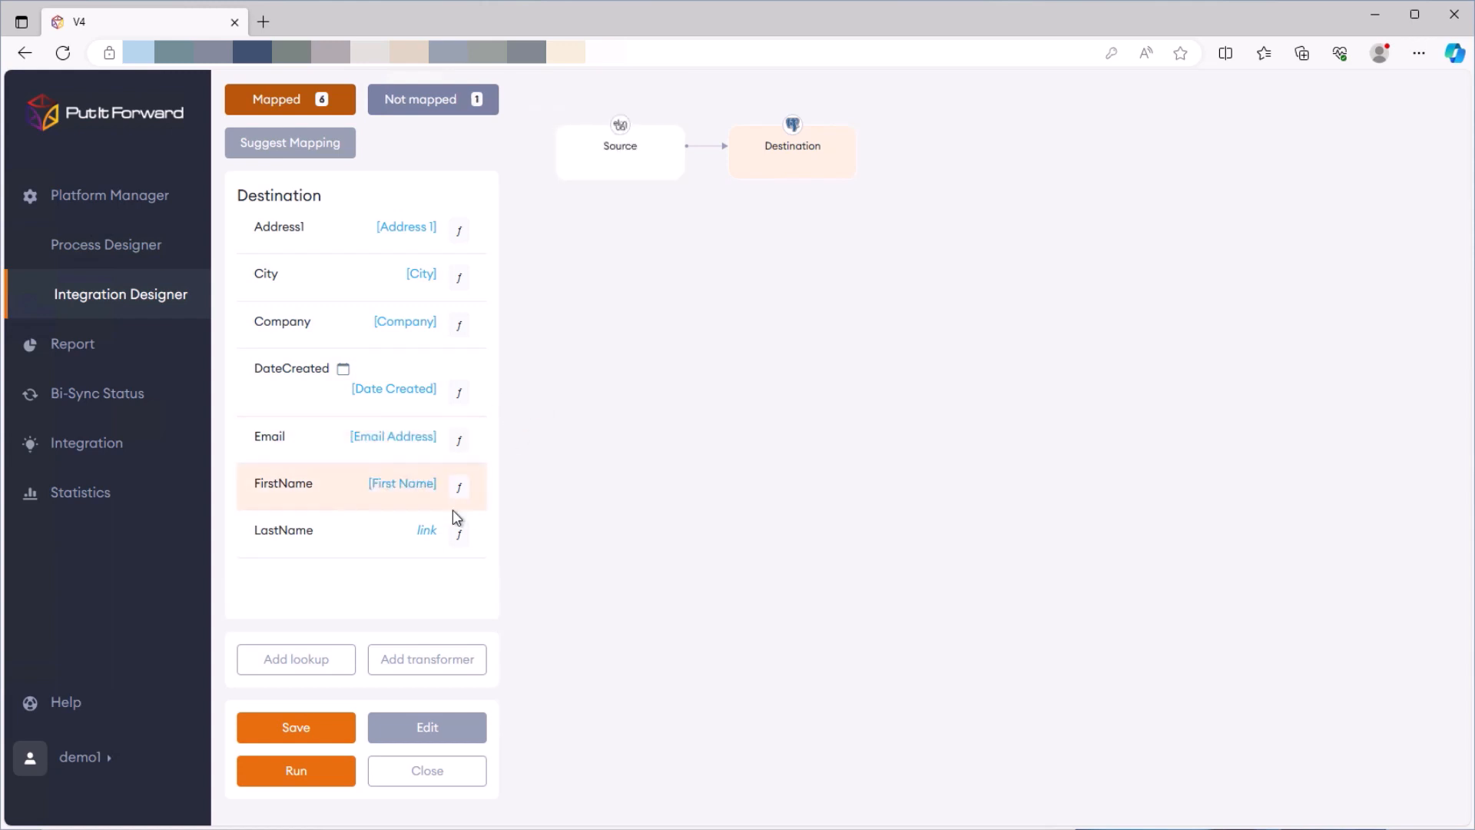
left_click(427, 530)
left_click(534, 443)
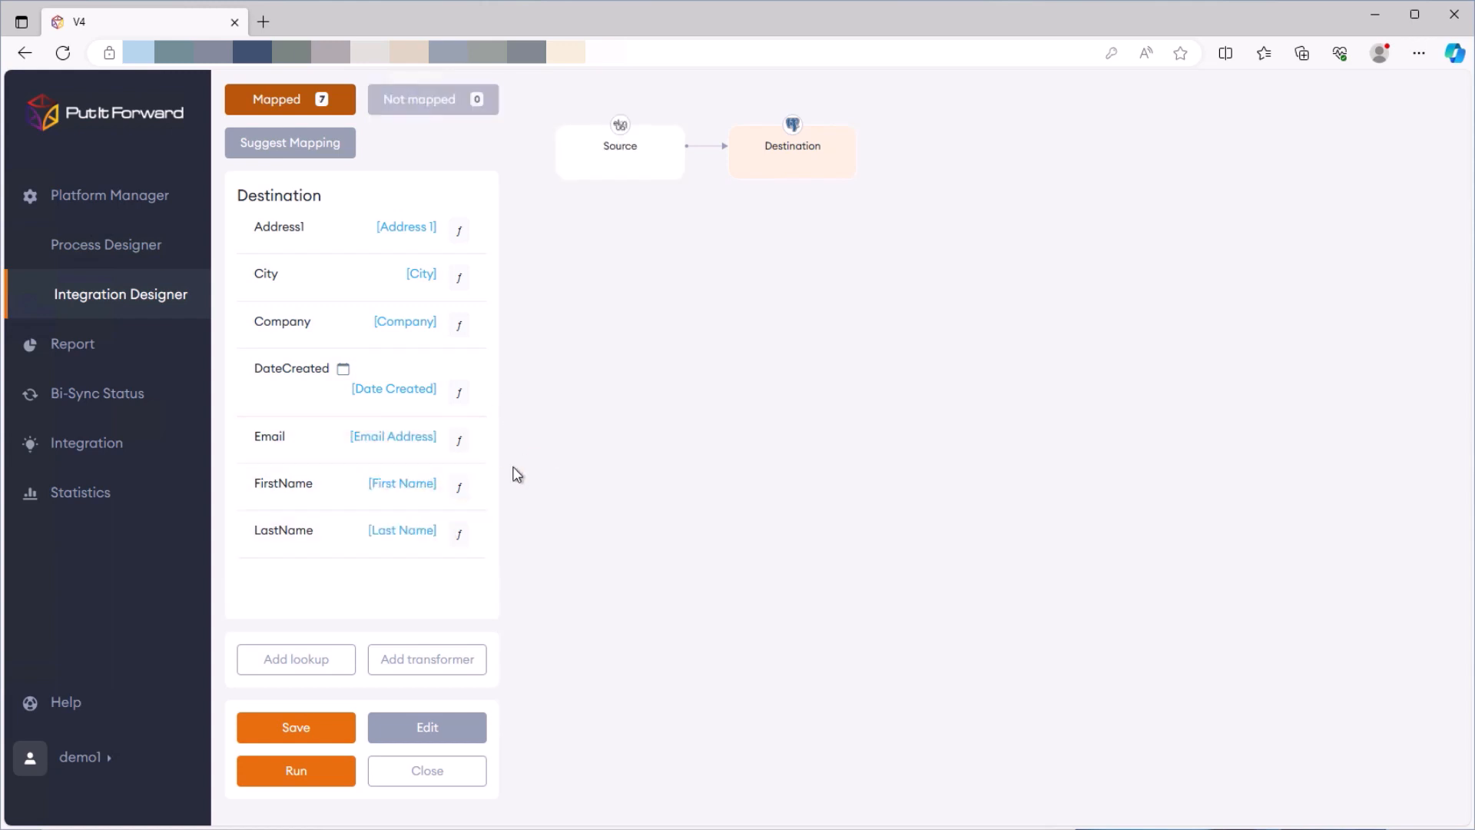
left_click(290, 727)
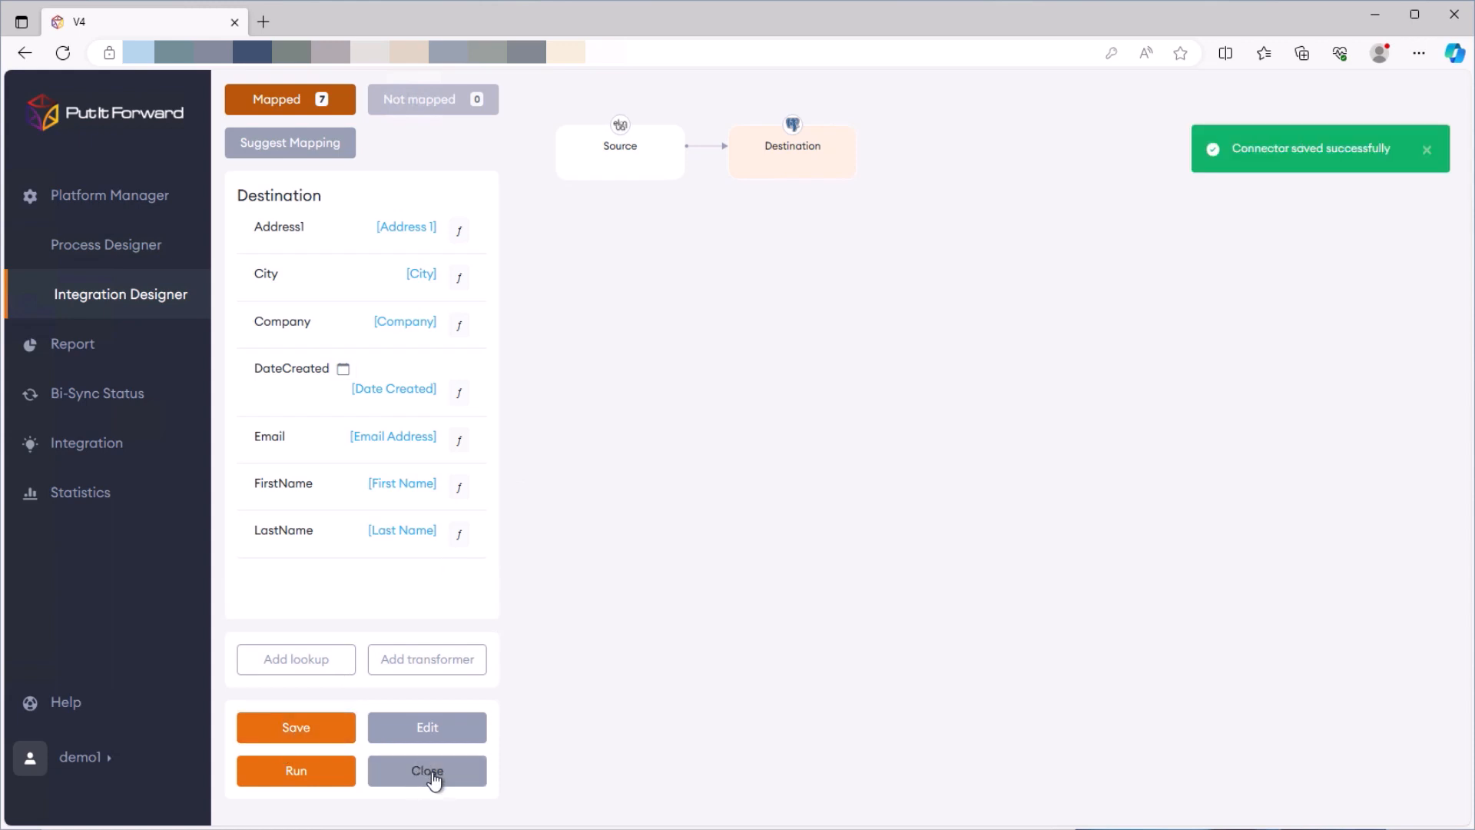
left_click(434, 773)
Rename the connector to 'Demo Connector', save it, and run the sync
left_click(366, 244)
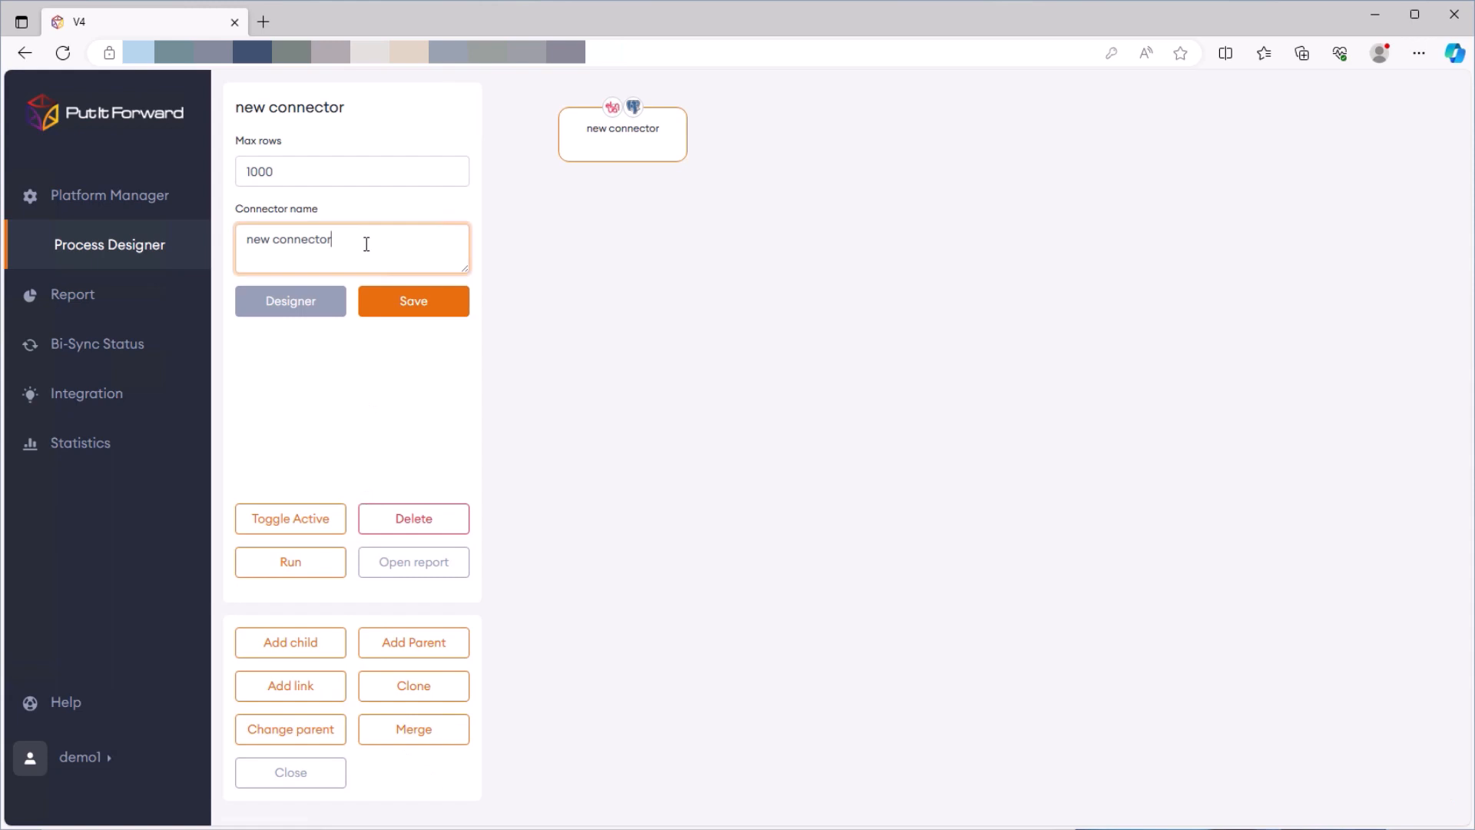
left_click_drag(366, 244, 182, 244)
type("Demo")
left_click(397, 305)
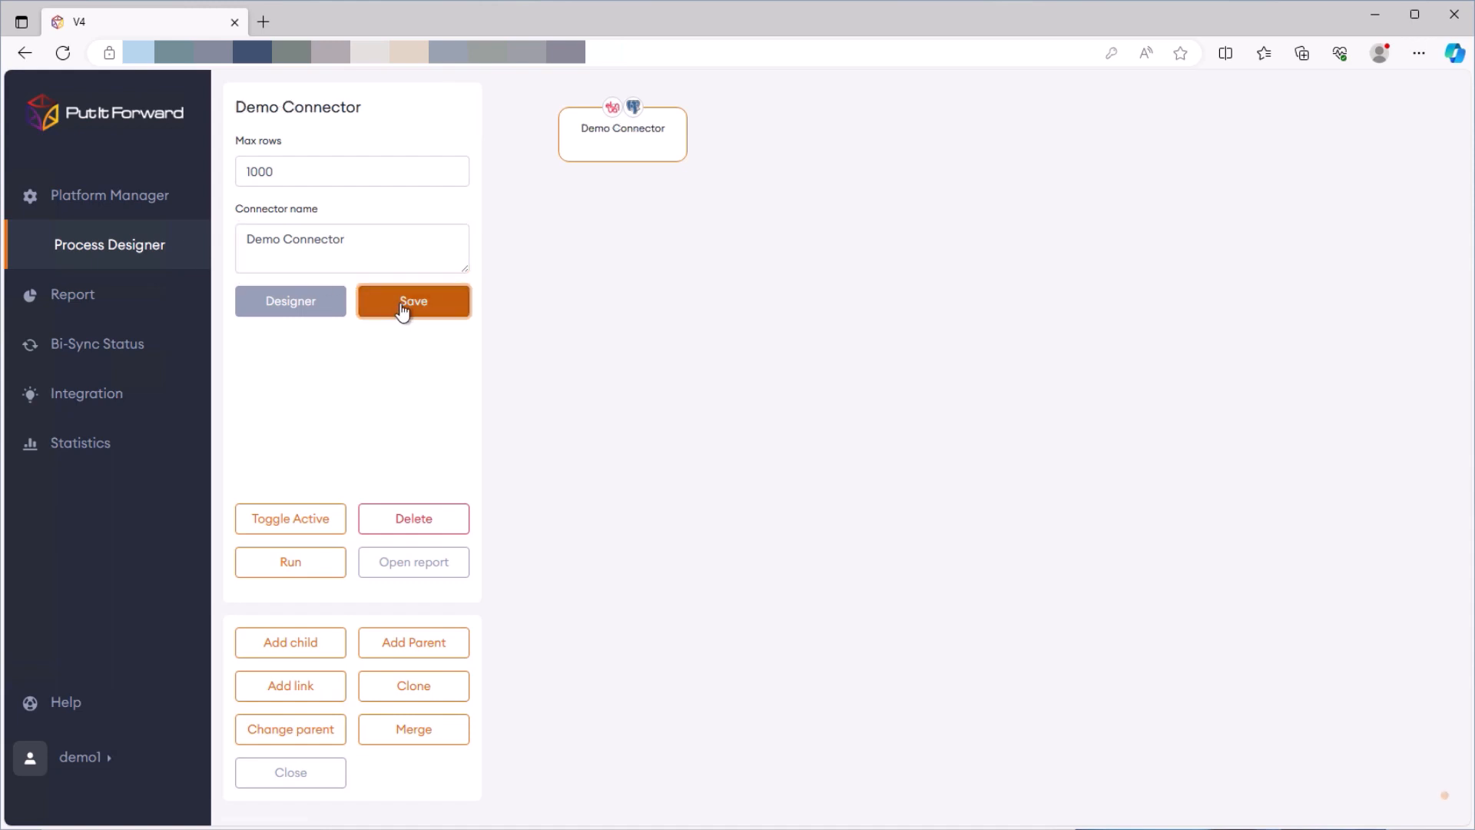
left_click(300, 563)
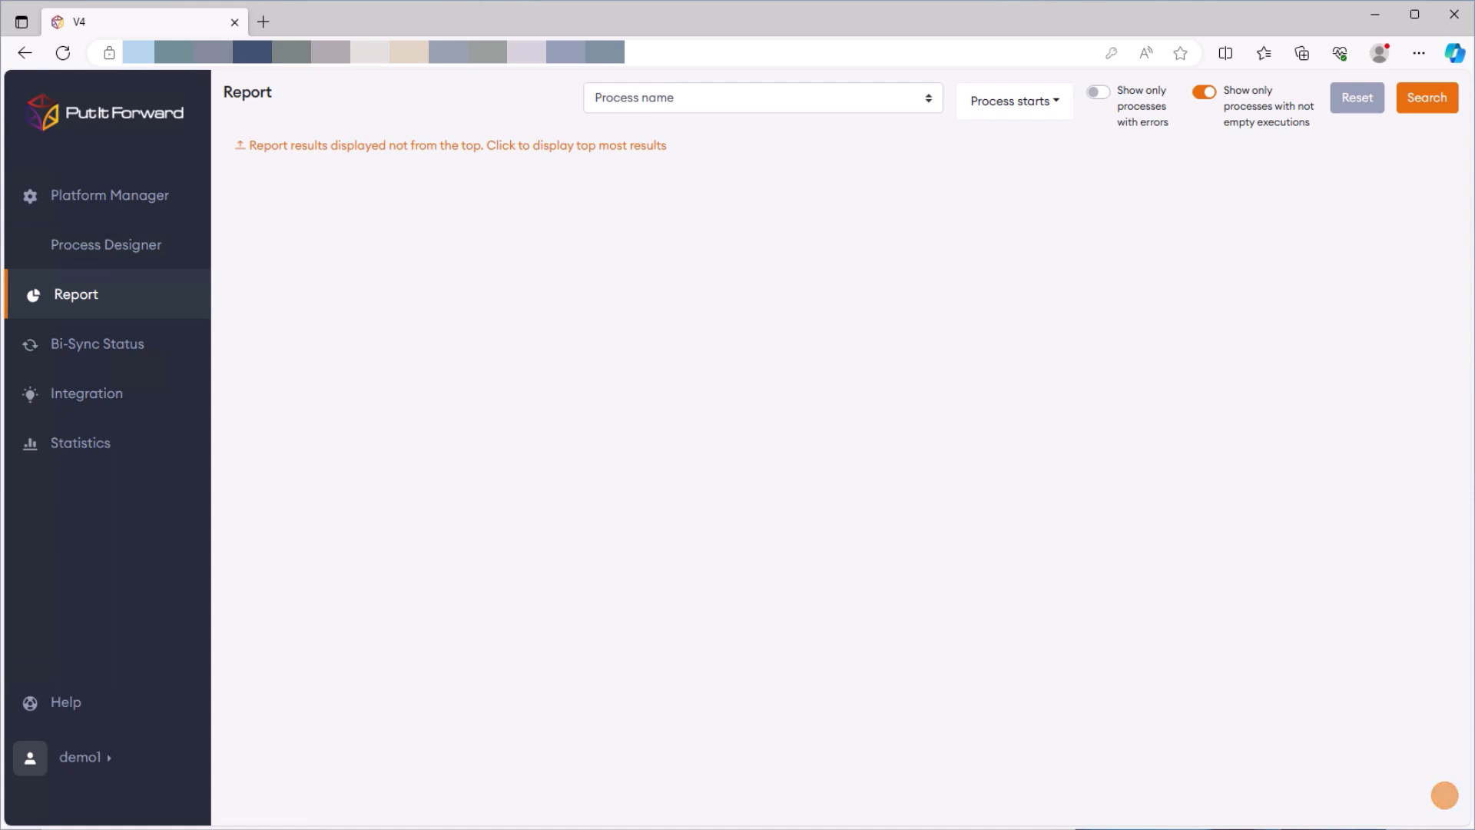
From Platform Manager, open the latest Demo Connector run's connector report
left_click(127, 193)
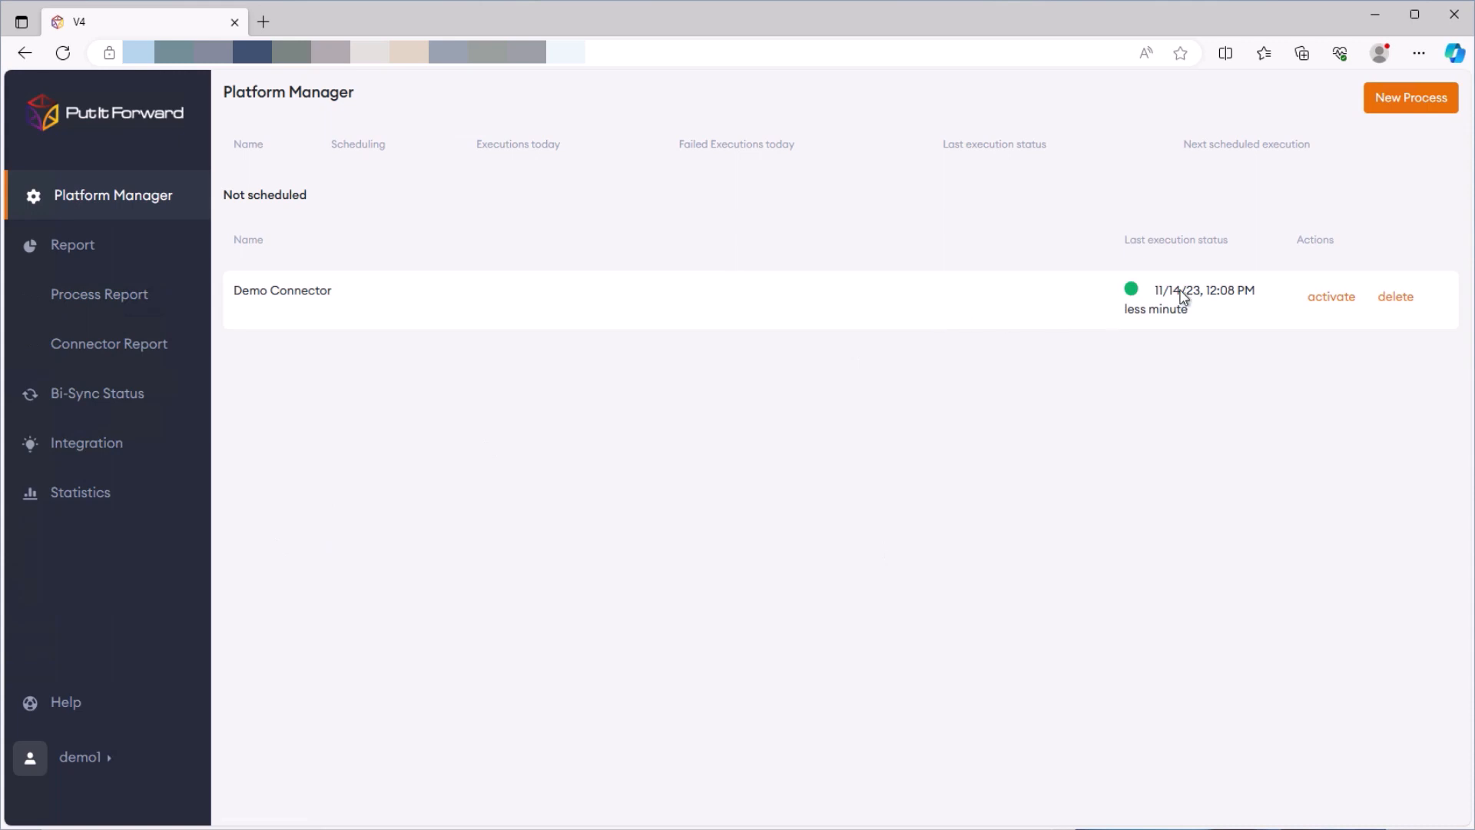
left_click(1182, 291)
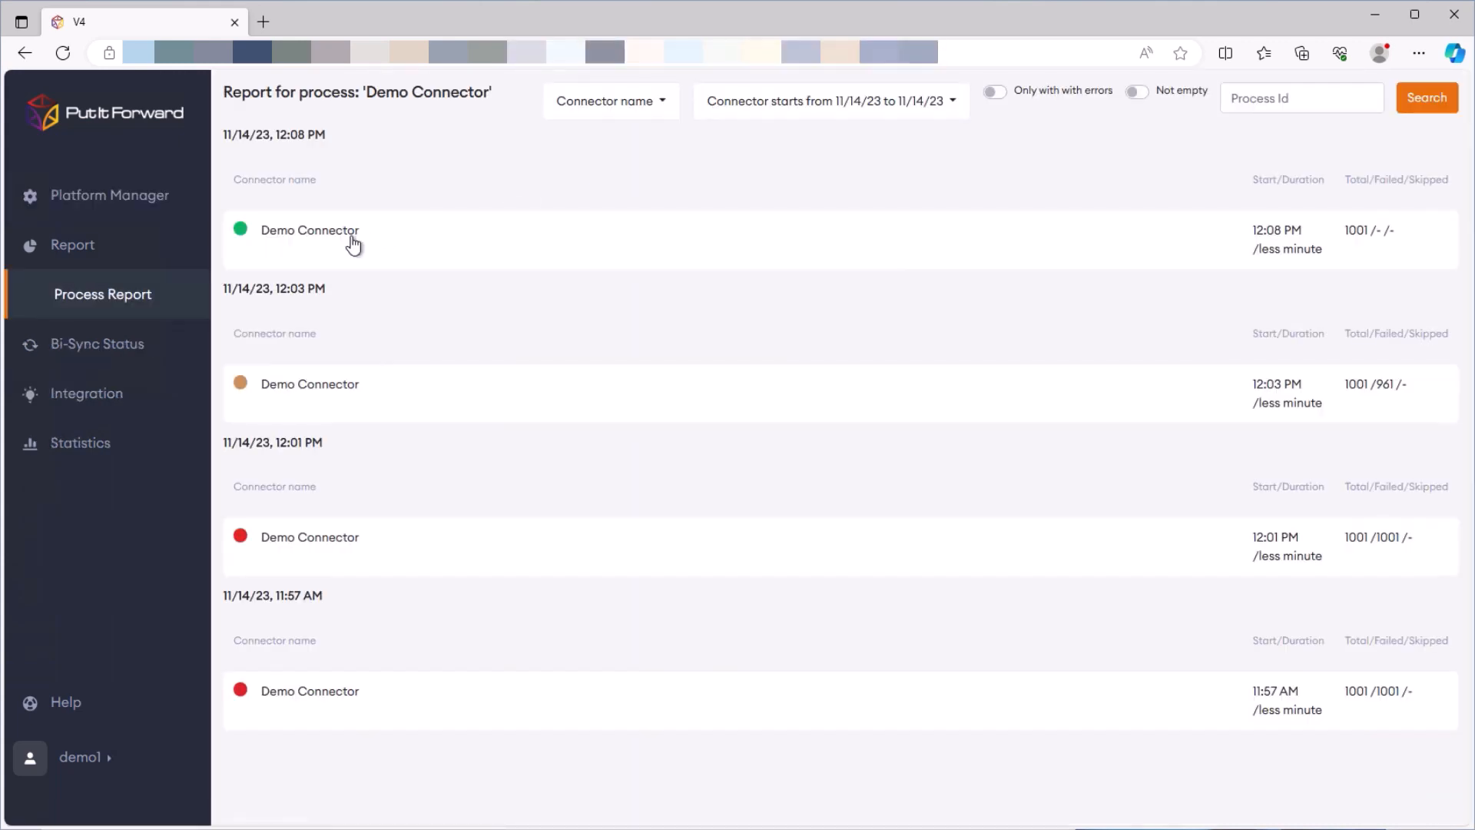
left_click(351, 240)
Page through the synced contact rows, then bring the Tableau window forward
scroll(662, 480, "down", 1)
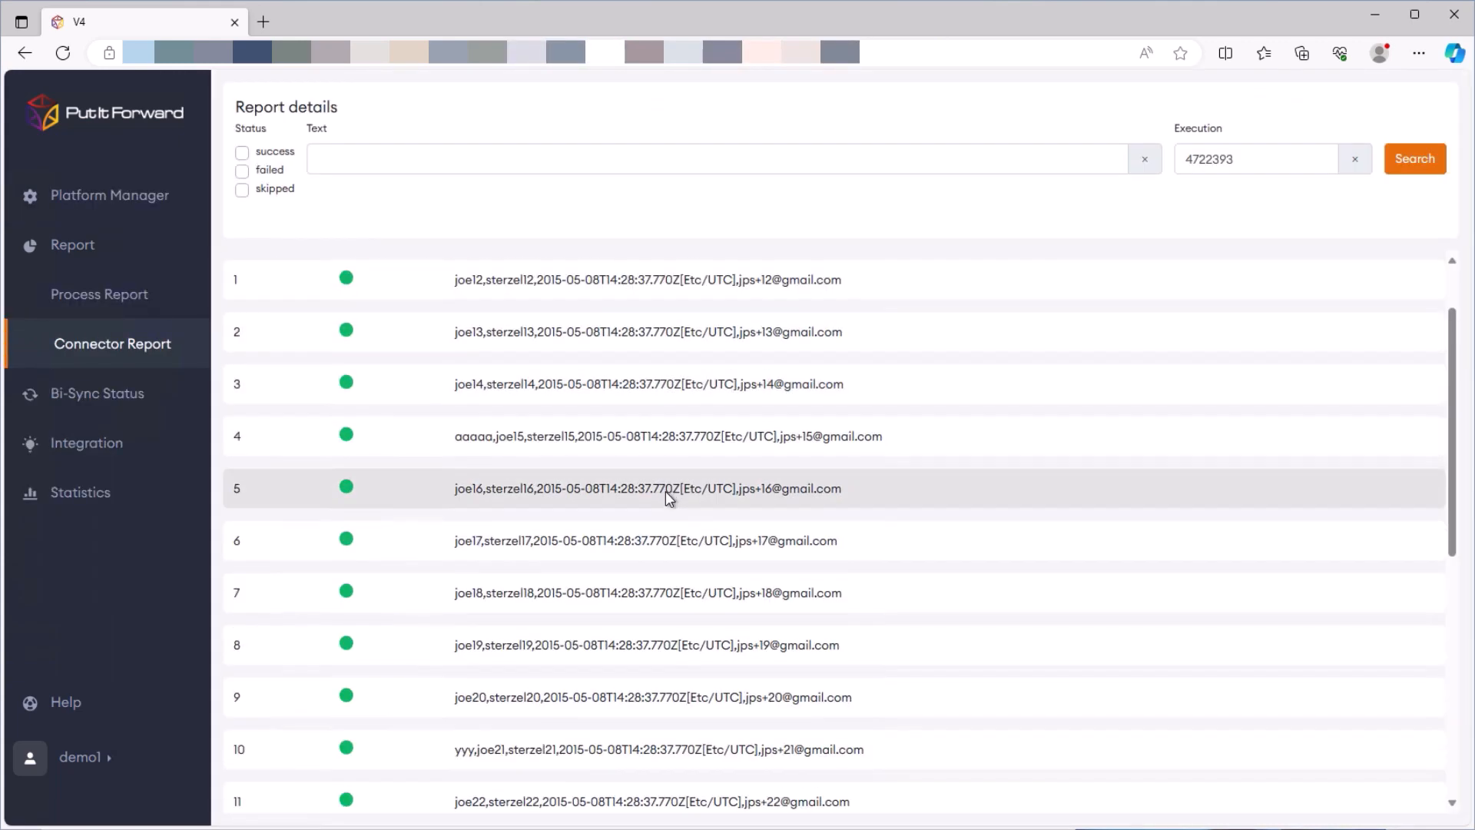
scroll(665, 491, "down", 6)
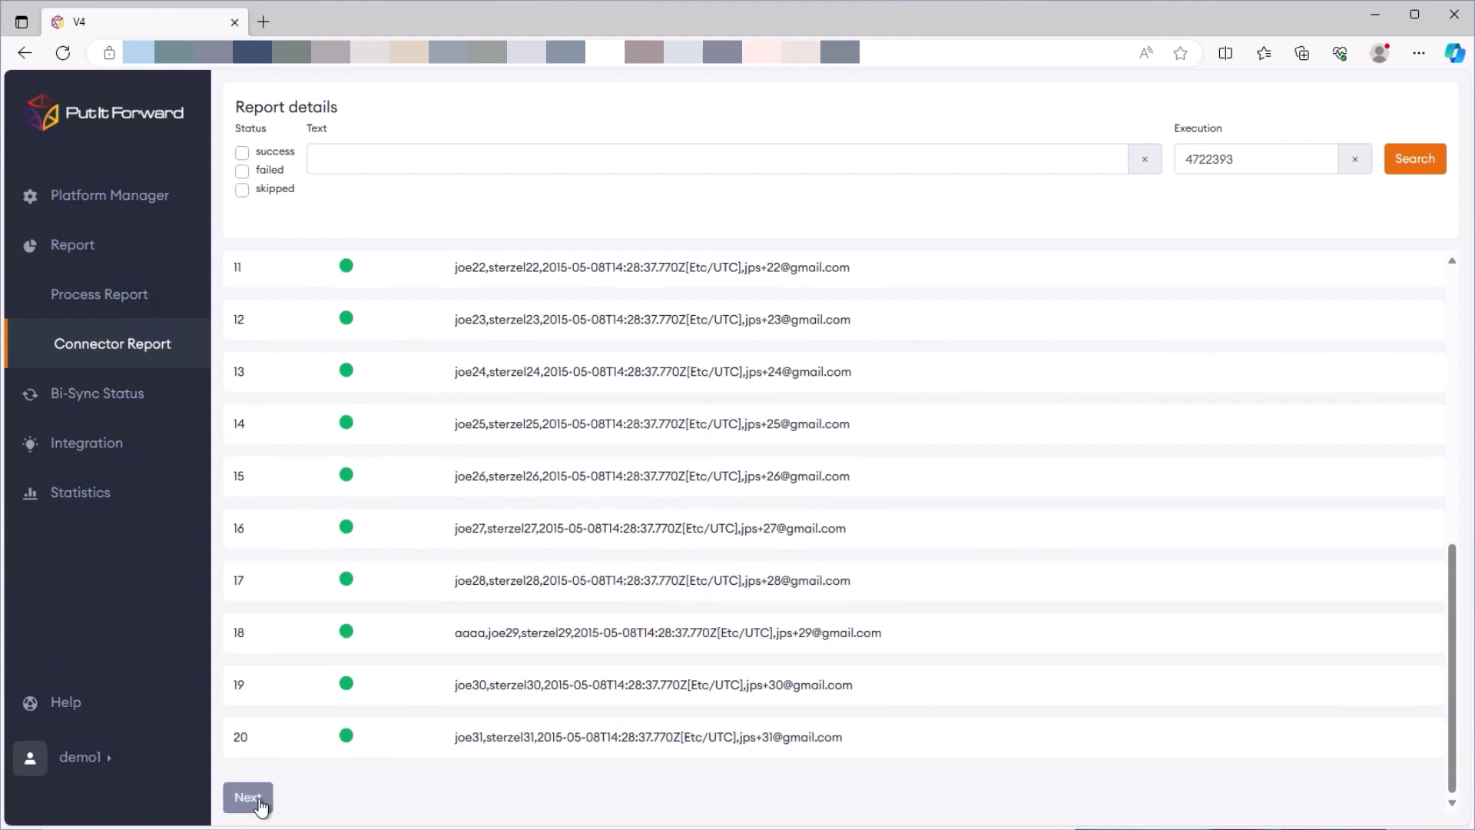
left_click(247, 799)
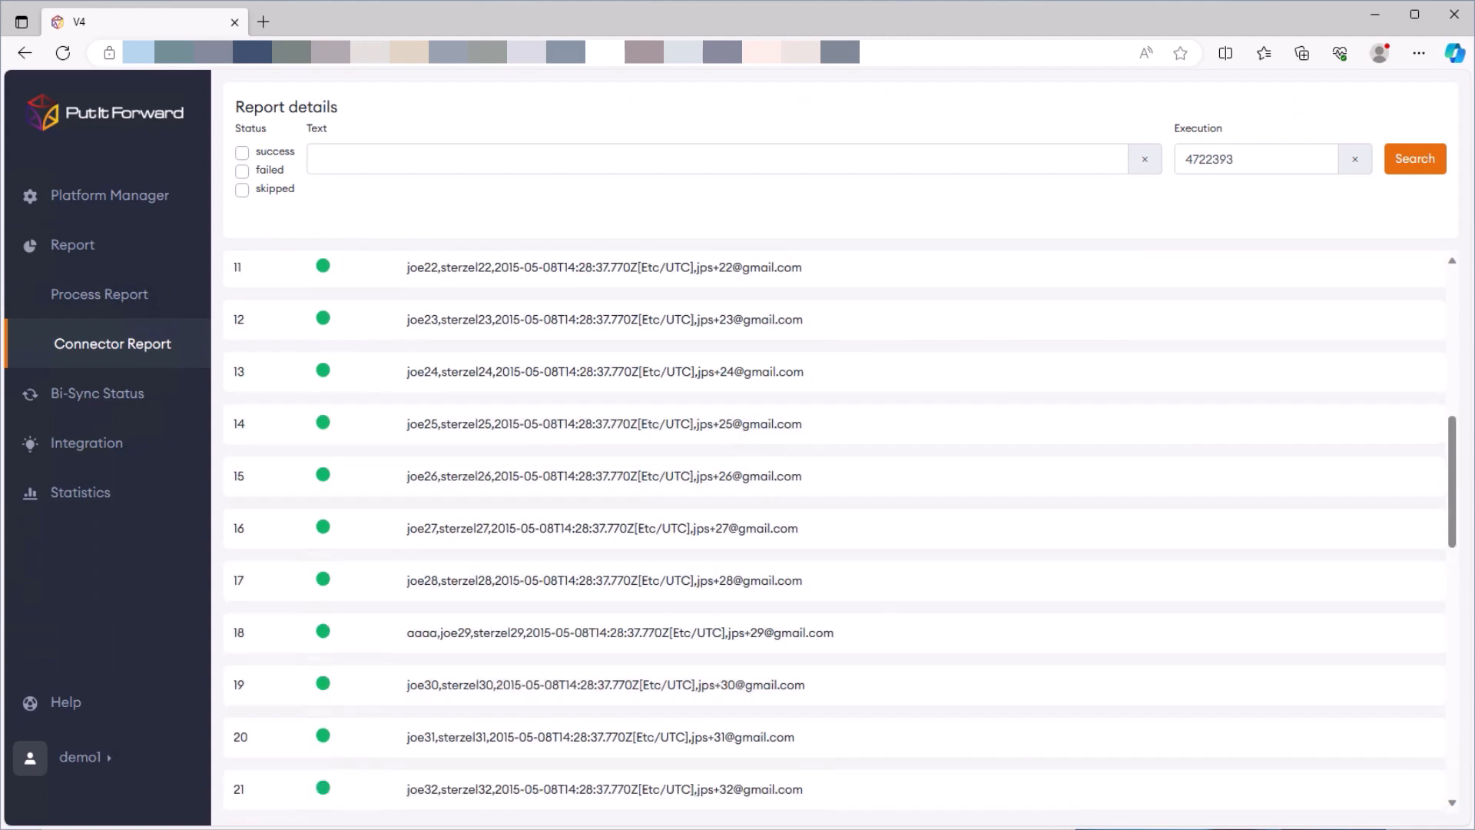
left_click(1133, 826)
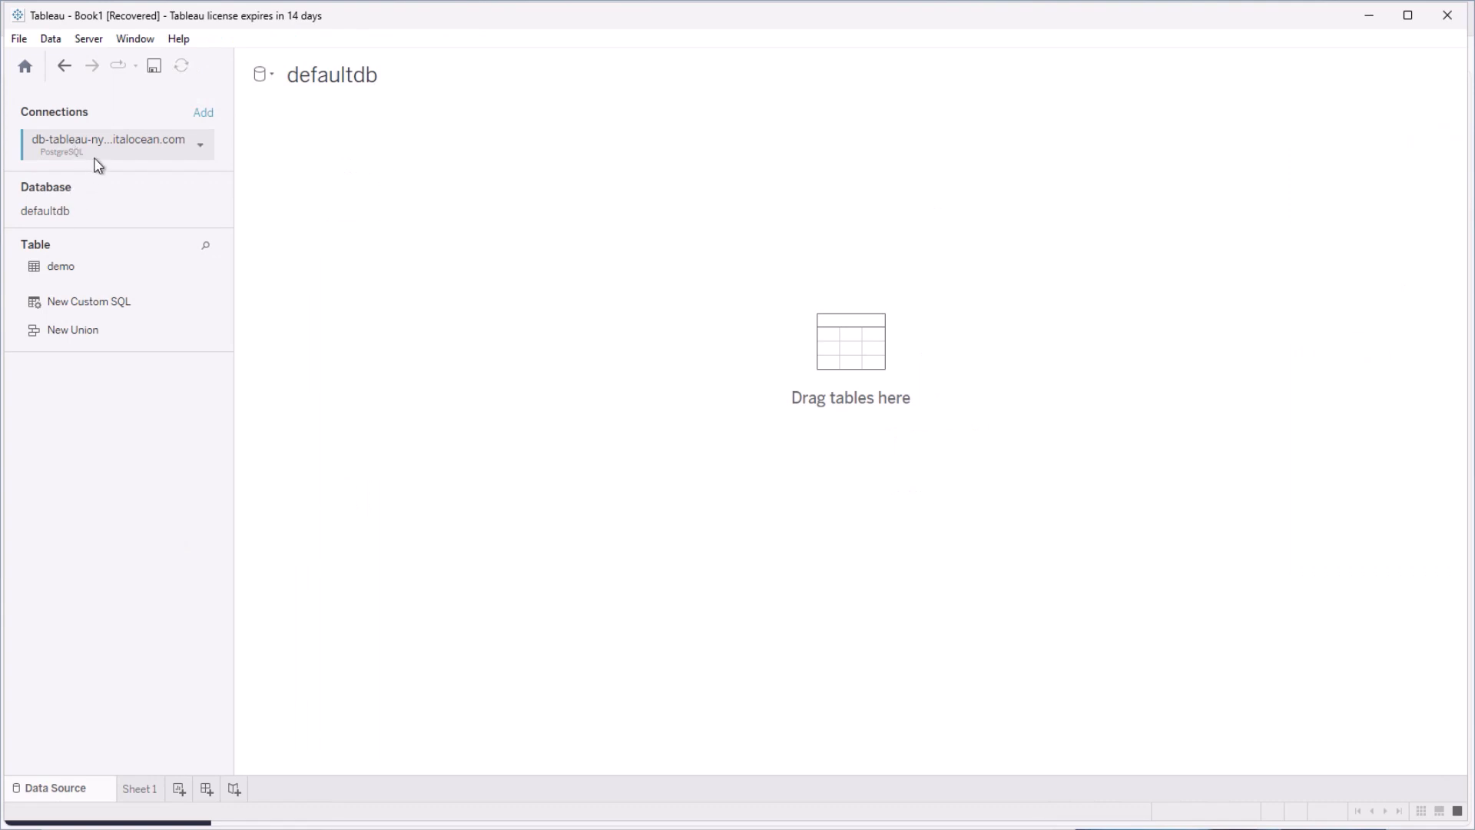
Drag the demo table from the defaultdb table list onto the Data Source canvas
left_click(63, 268)
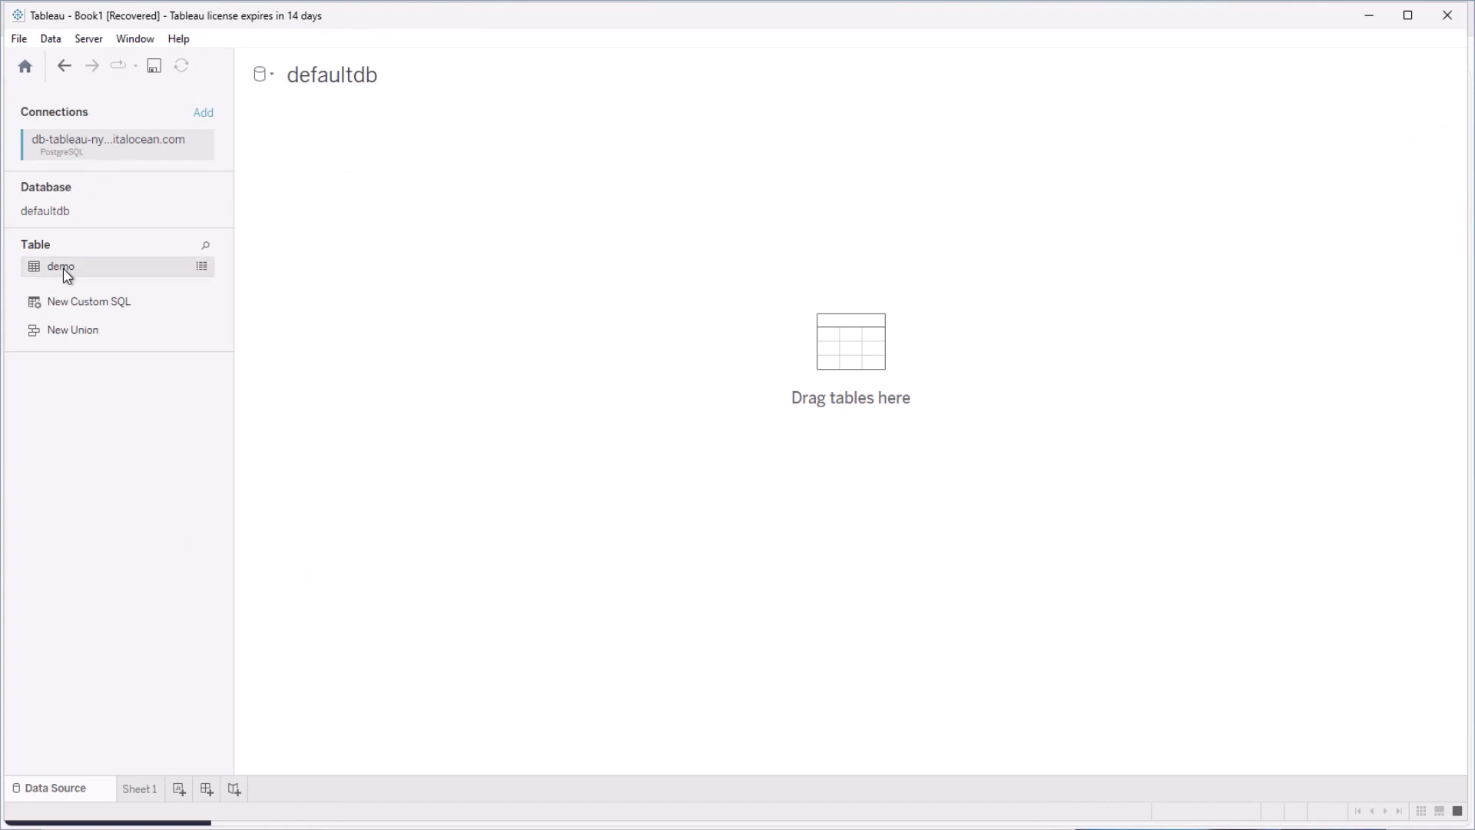
left_click_drag(86, 269, 799, 388)
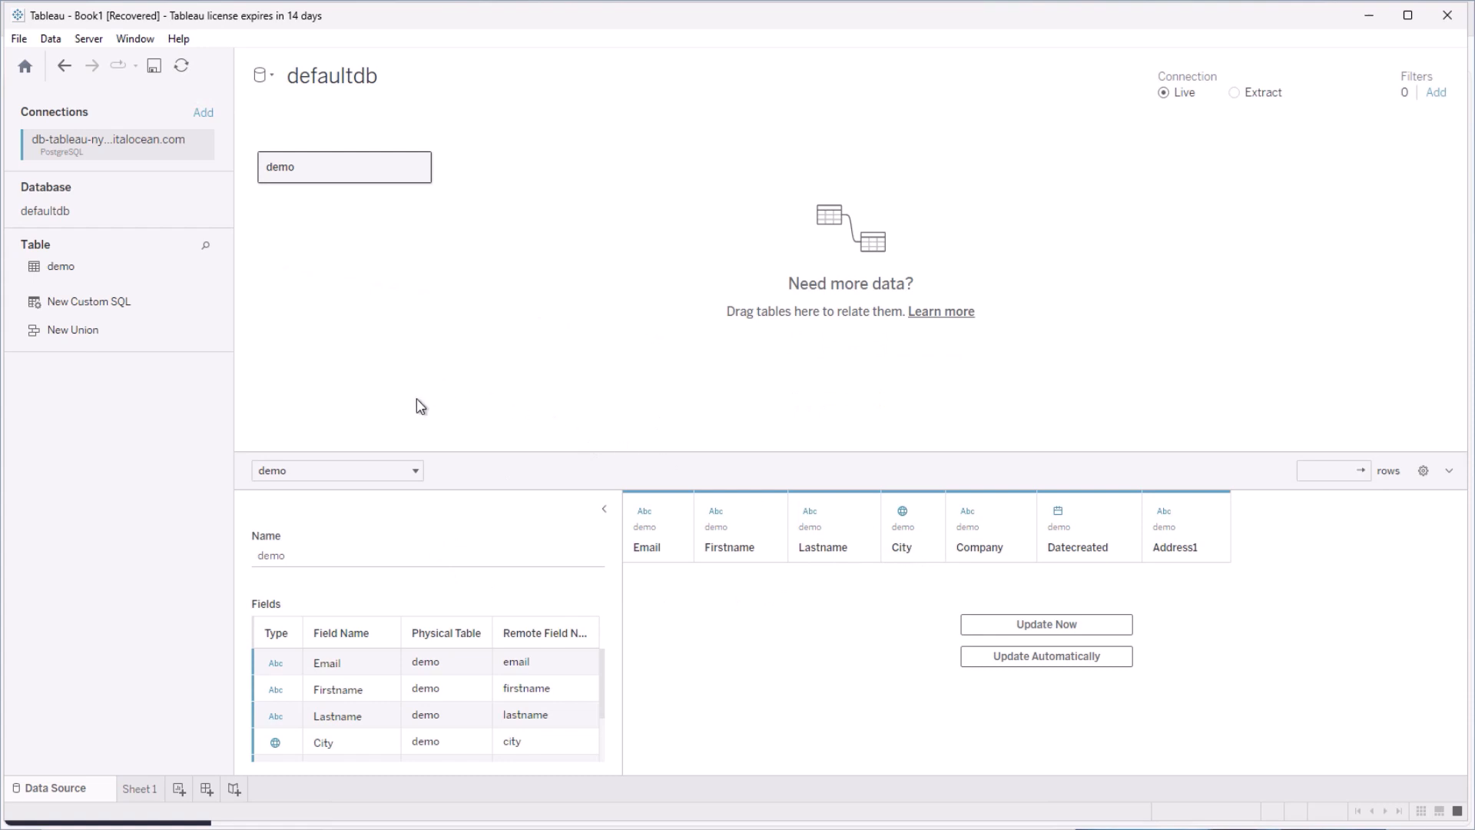
Load the demo table's 1001 rows with Update Automatically, scroll through them, then go to Sheet 1
scroll(450, 679, "down", 3)
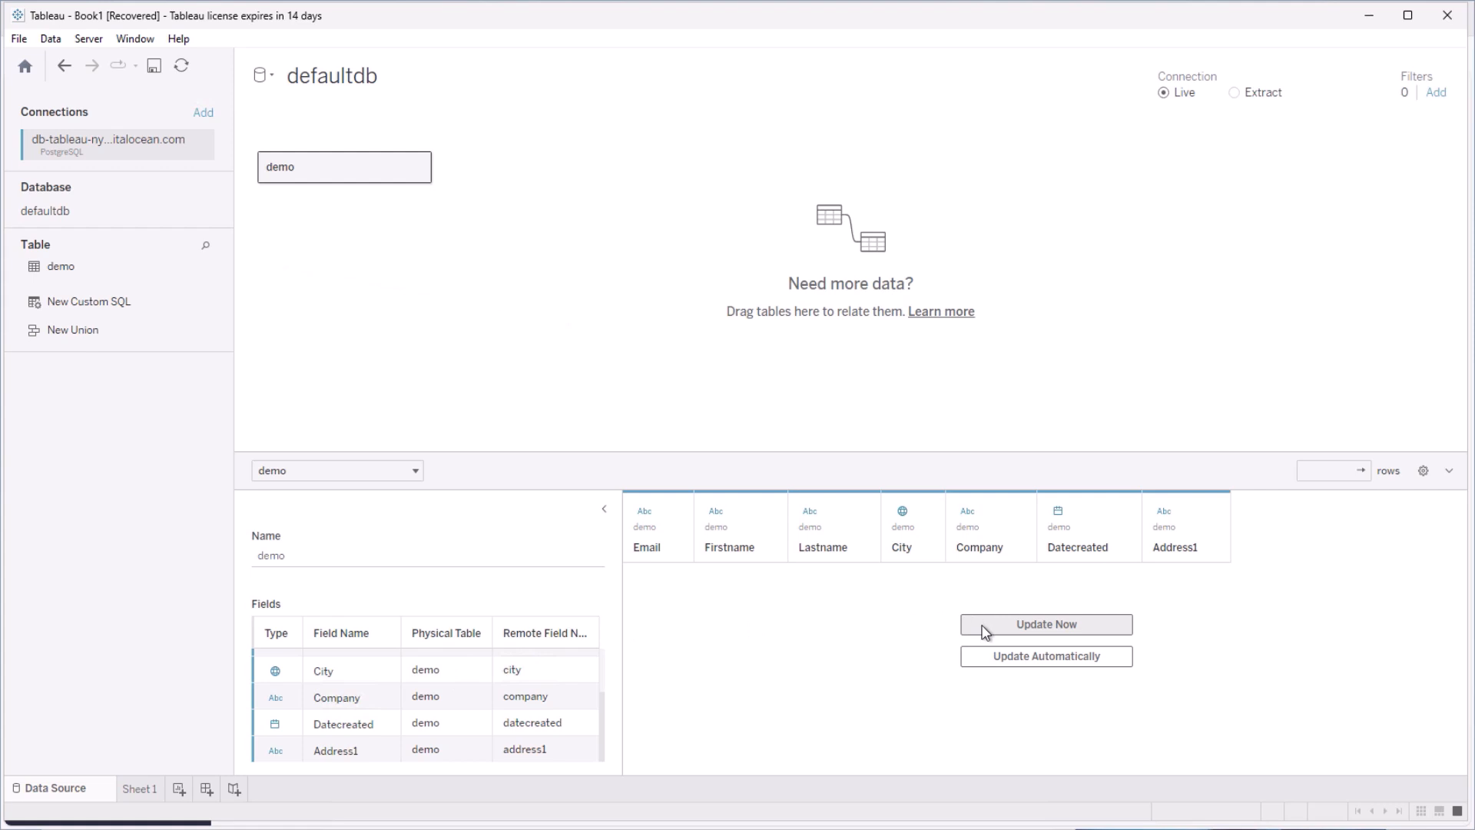
left_click(987, 657)
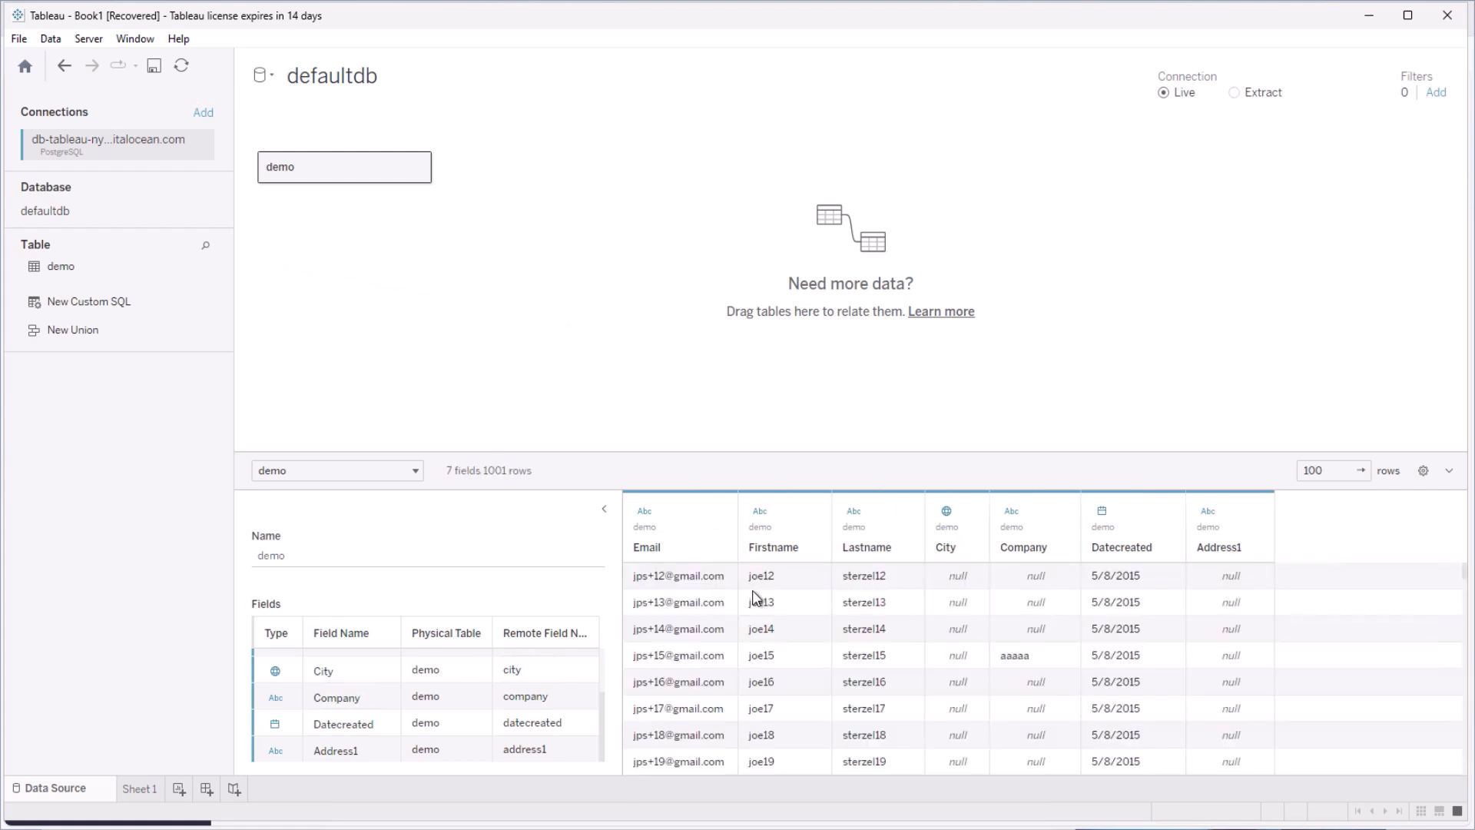
scroll(991, 630, "down", 2)
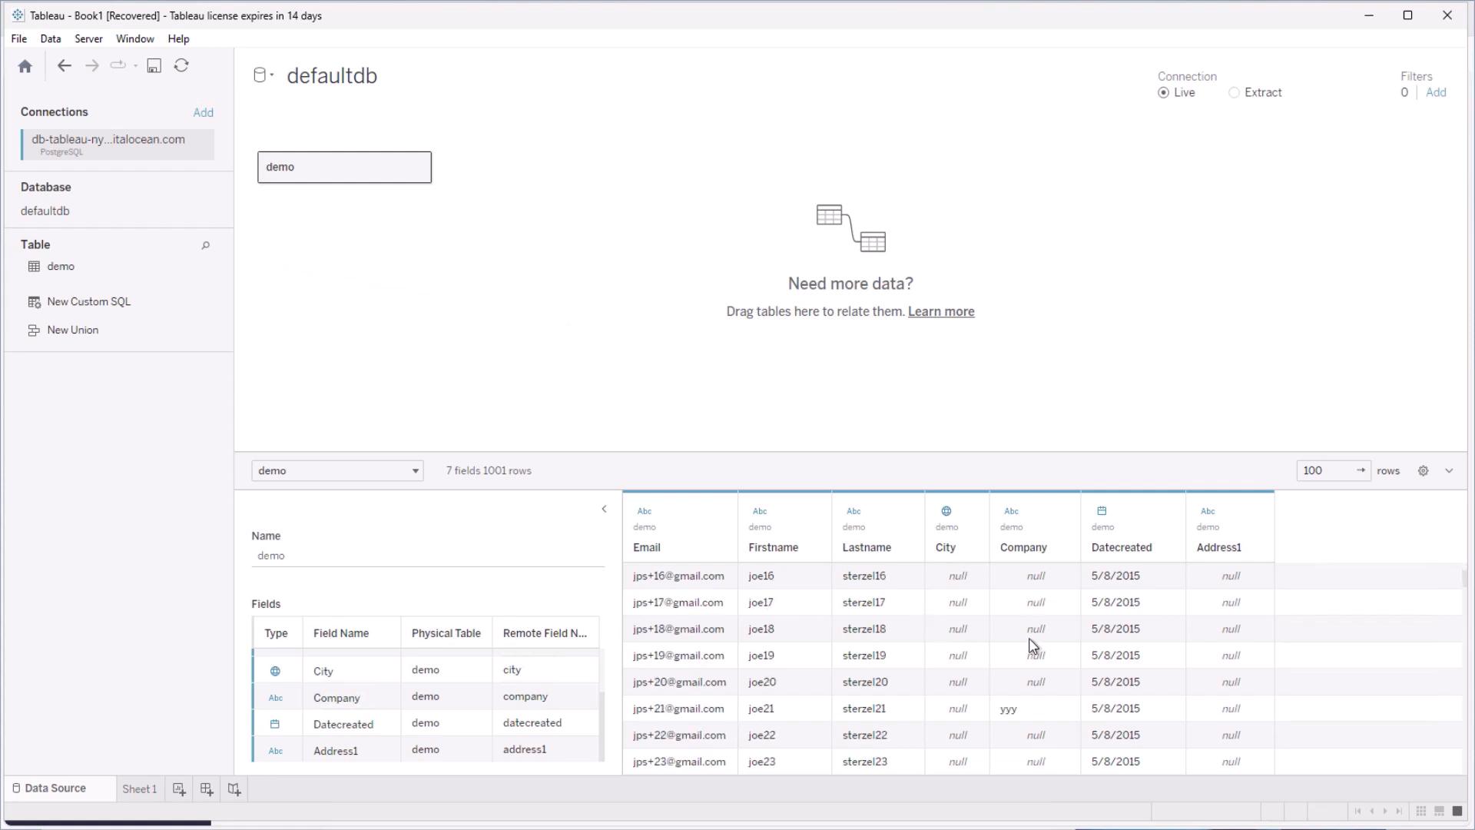
scroll(849, 638, "down", 4)
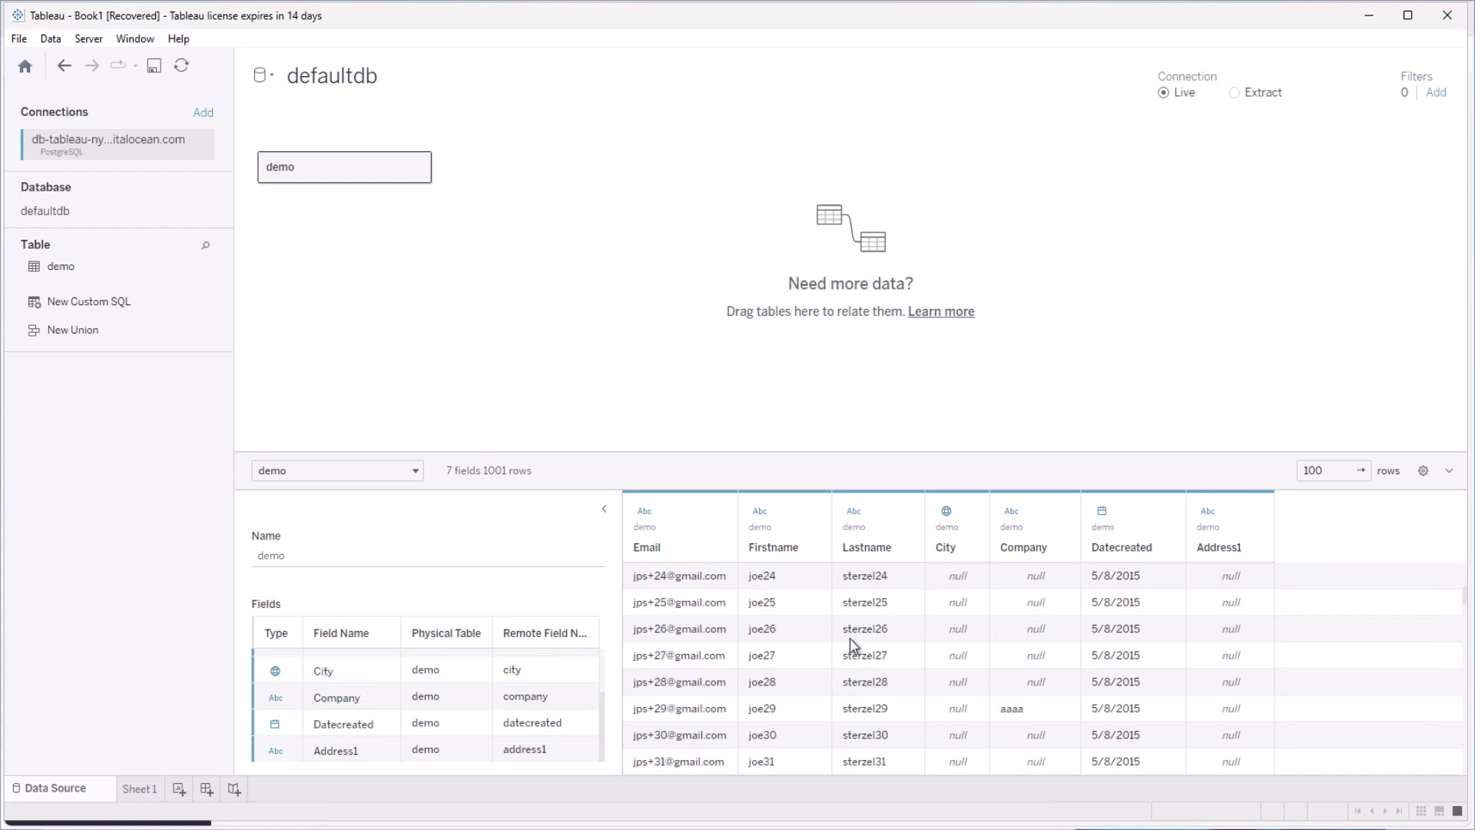
scroll(850, 638, "down", 1)
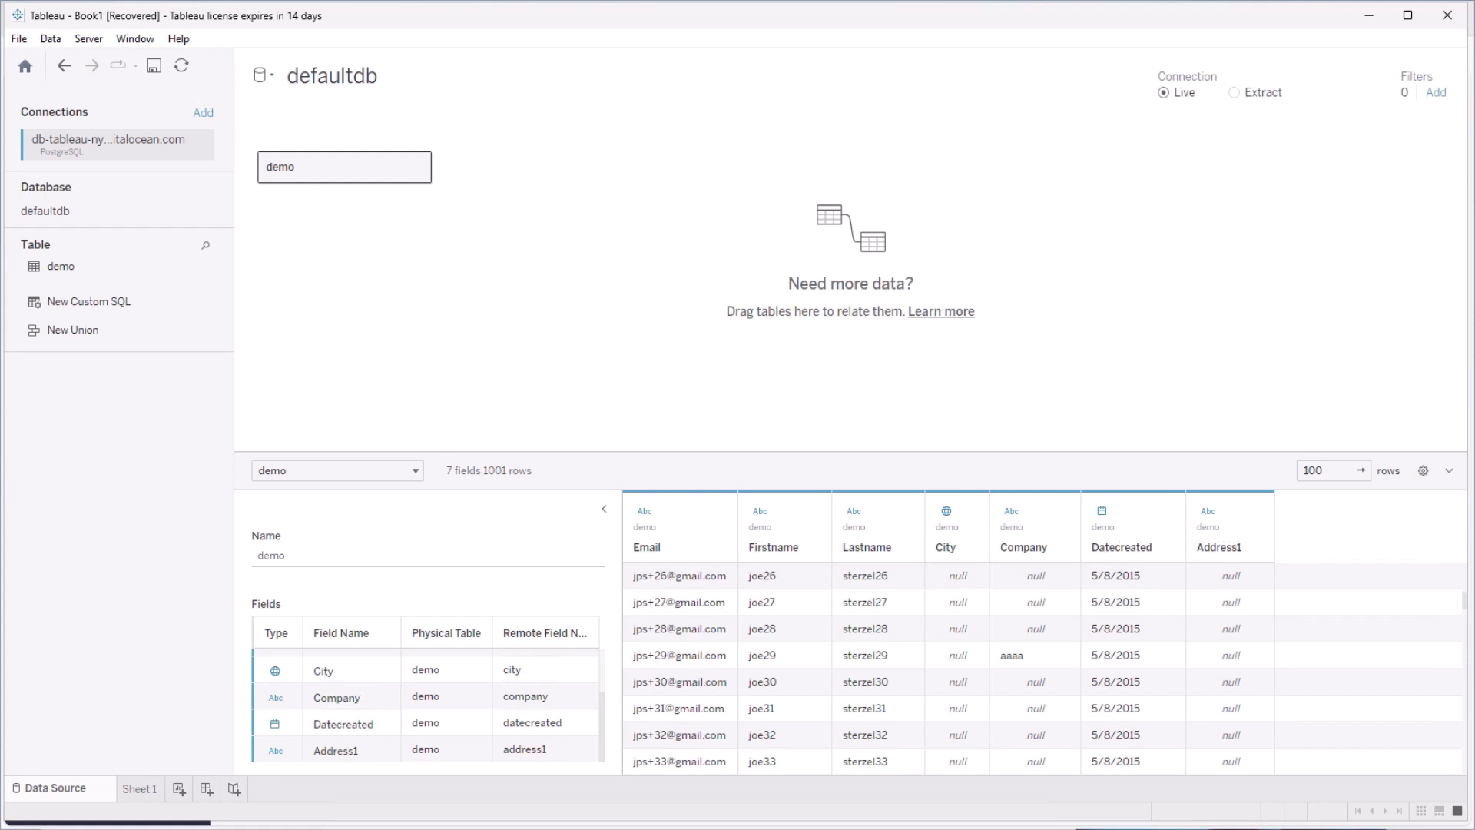
scroll(947, 668, "up", 5)
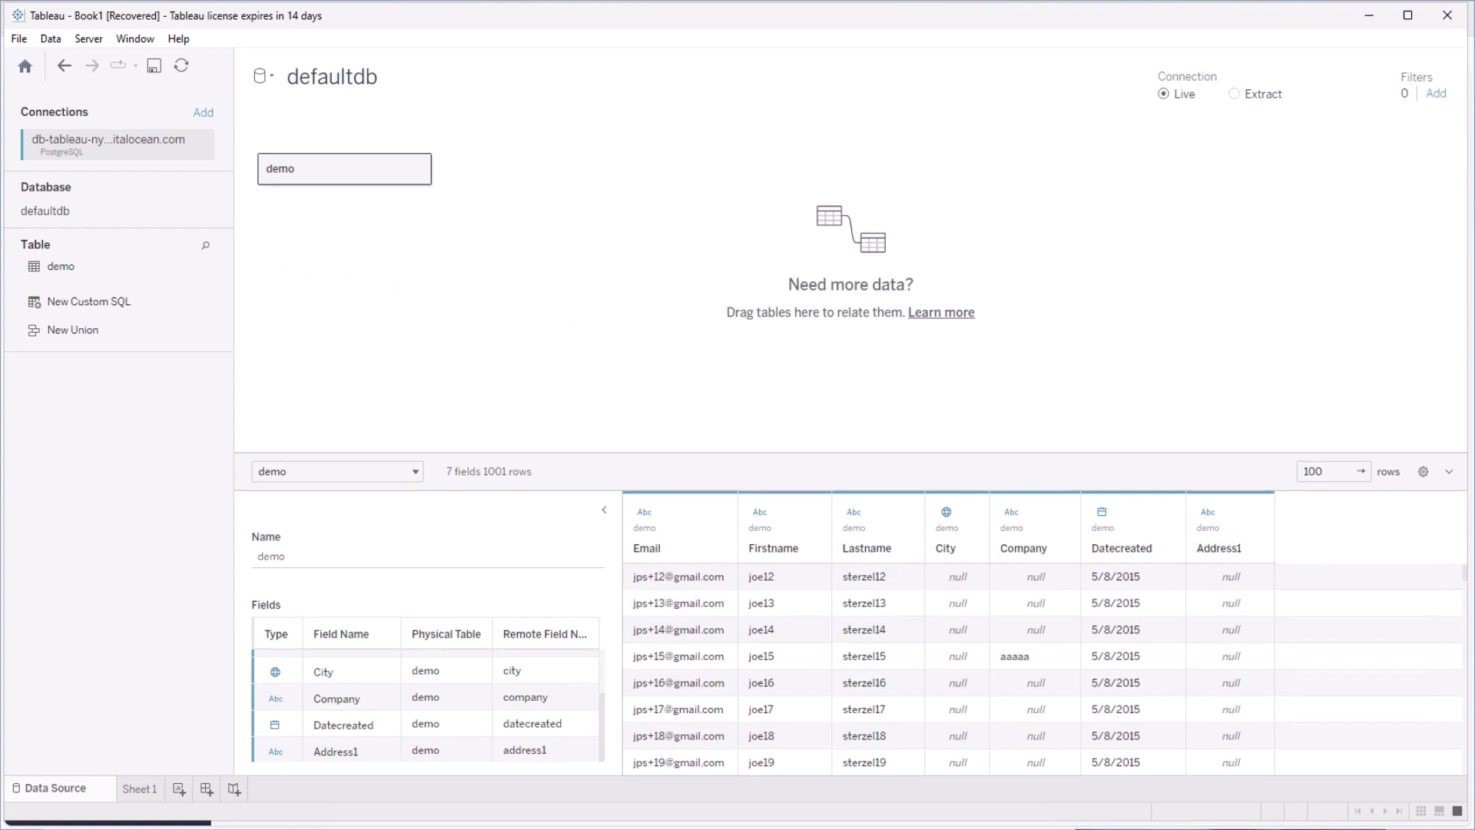
left_click(143, 790)
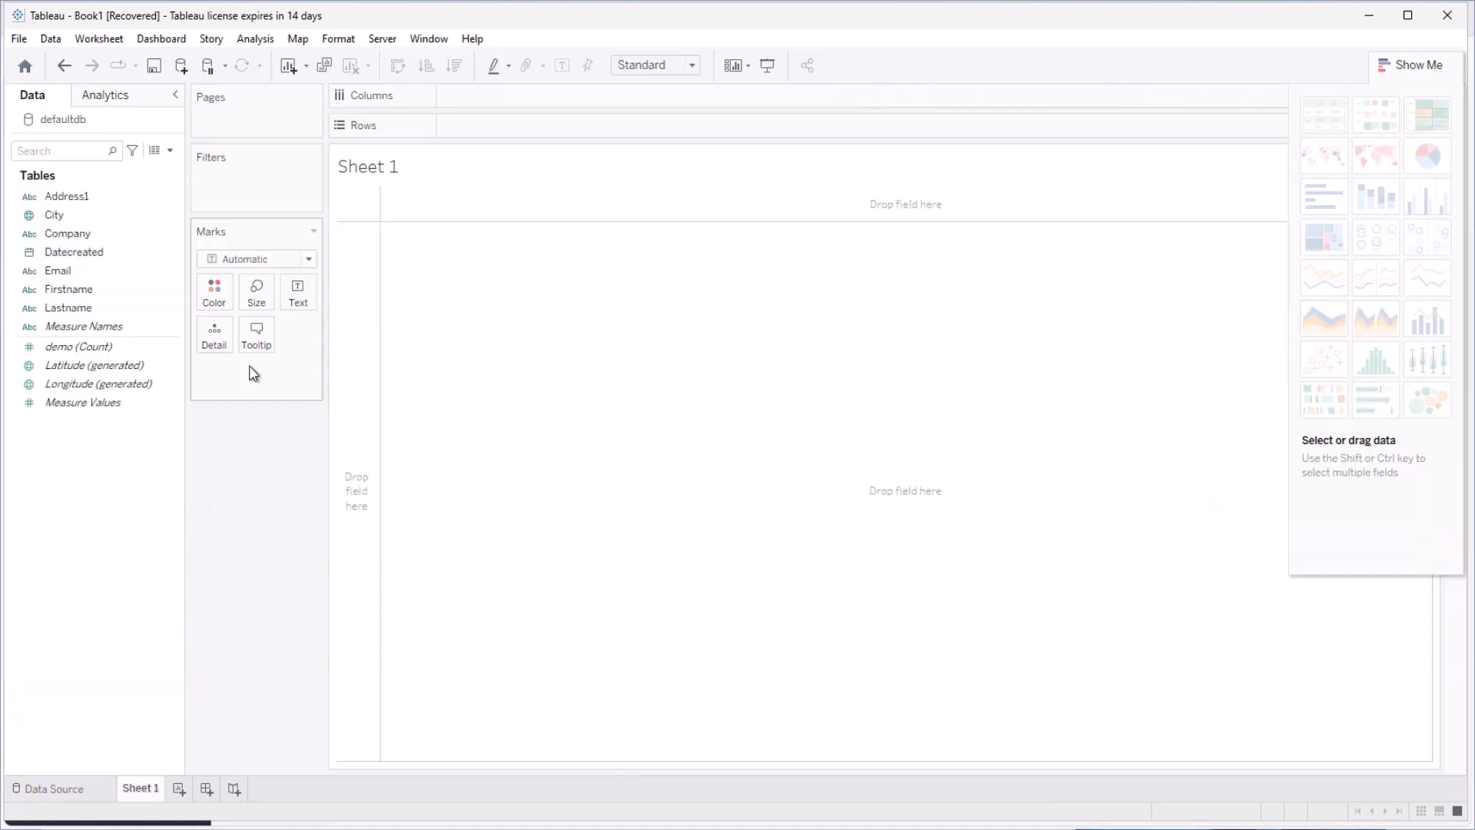
Put Email, Firstname, Lastname and Year of Datecreated on Rows to form the contact text table
left_click_drag(55, 270, 494, 345)
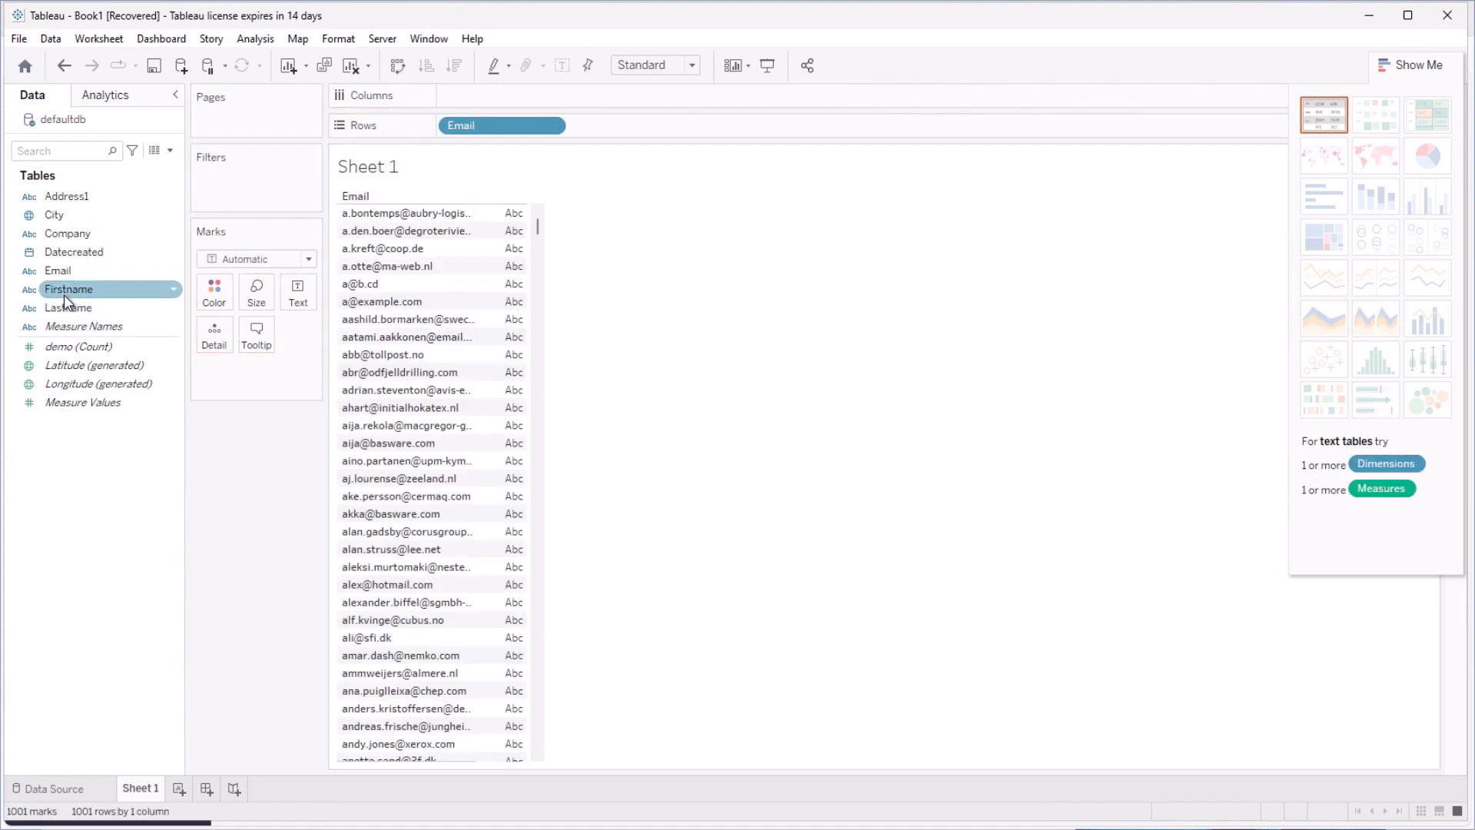
left_click_drag(65, 252, 633, 290)
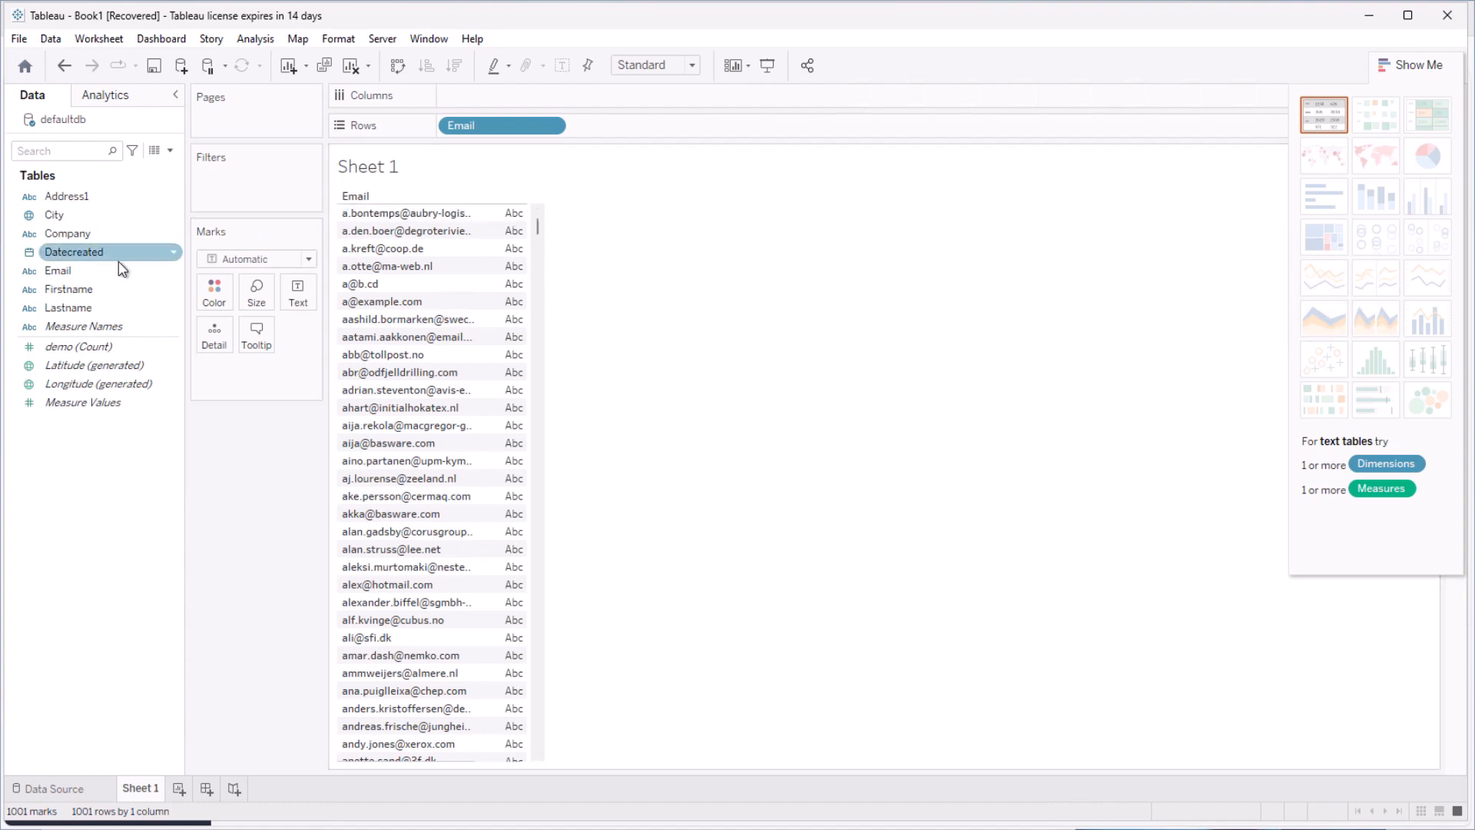
left_click(56, 271)
left_click_drag(52, 286, 500, 311)
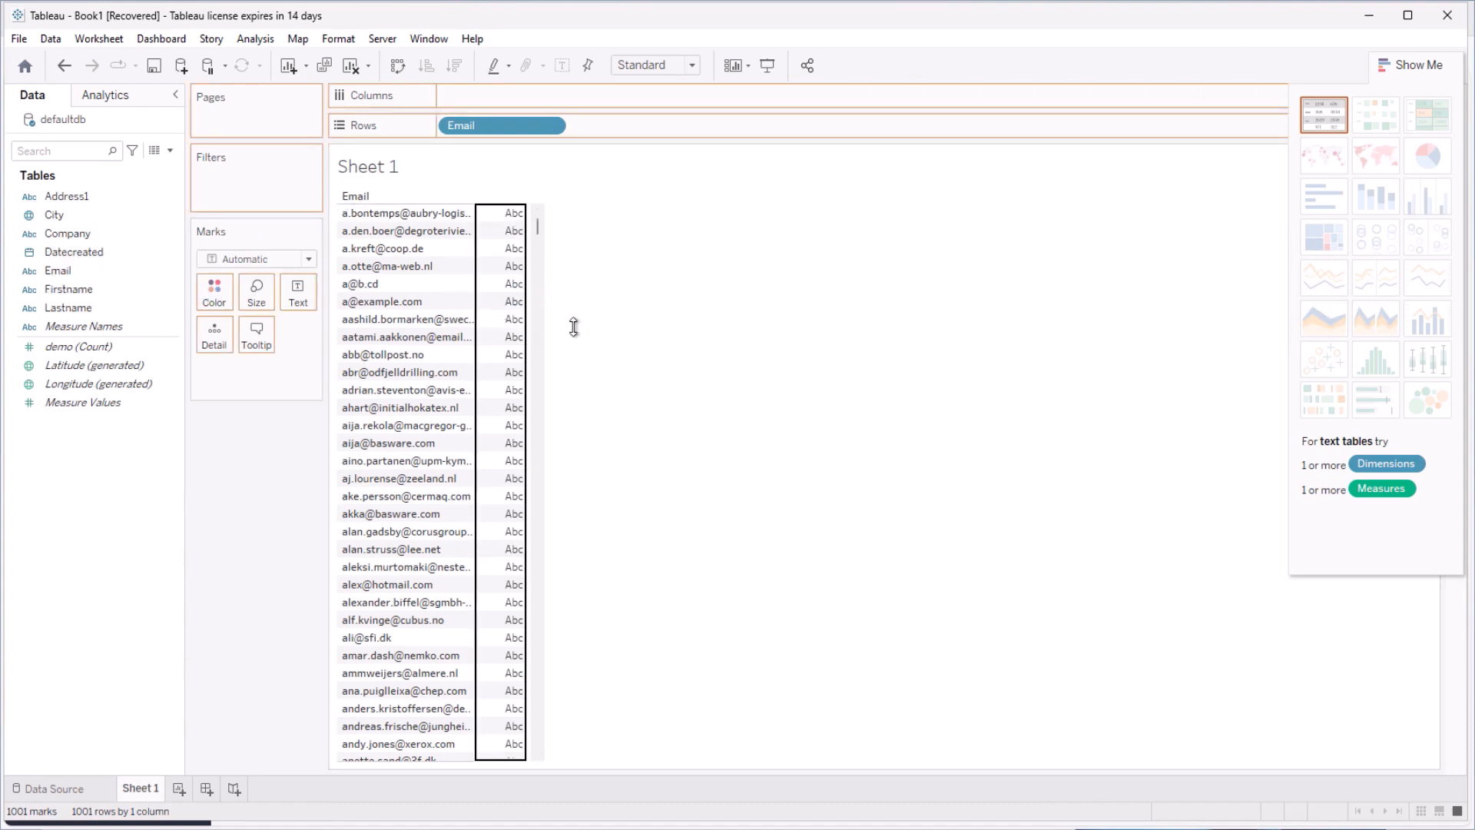
double_click(170, 292)
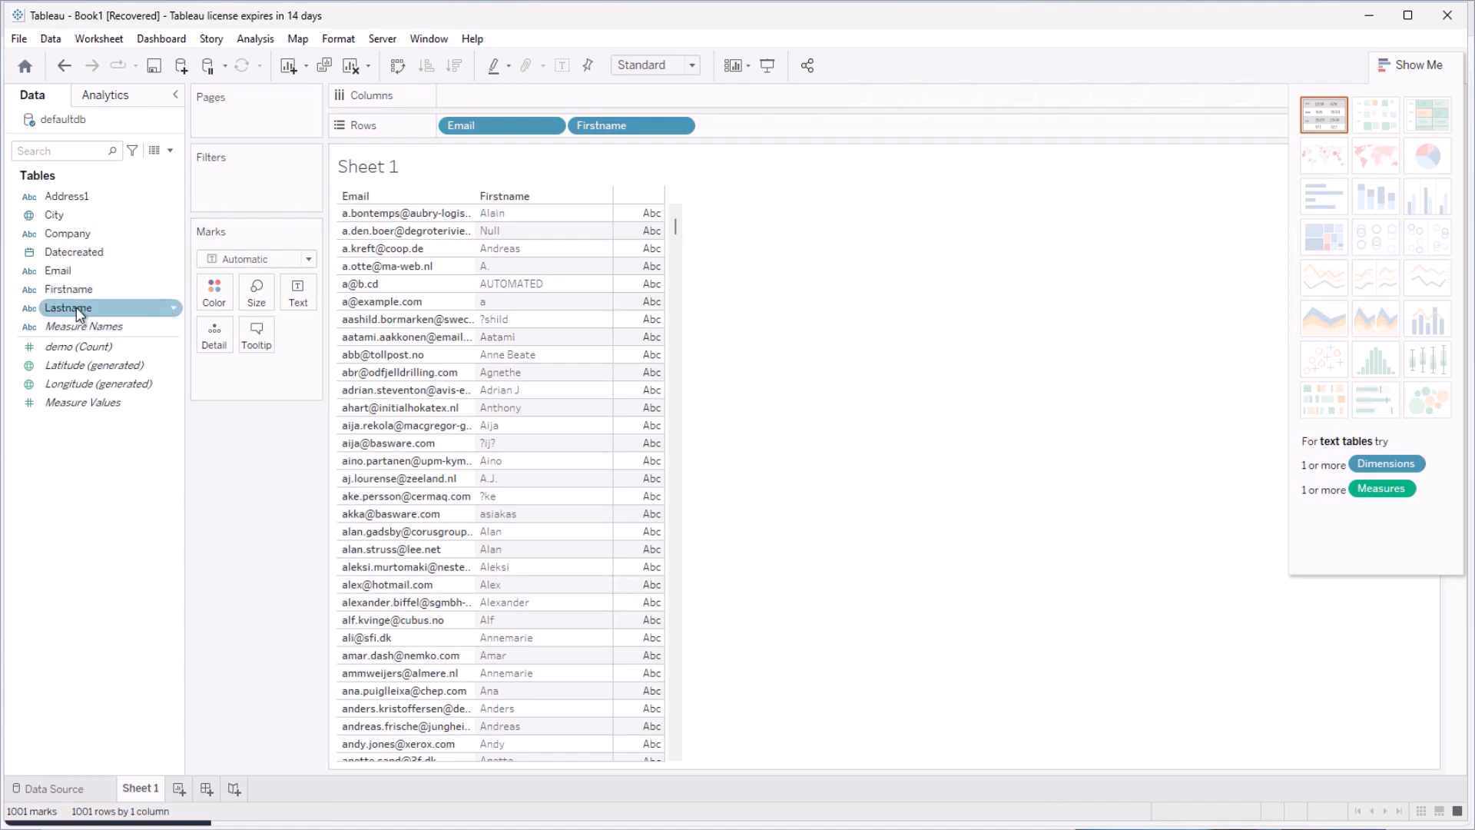
left_click_drag(73, 308, 618, 255)
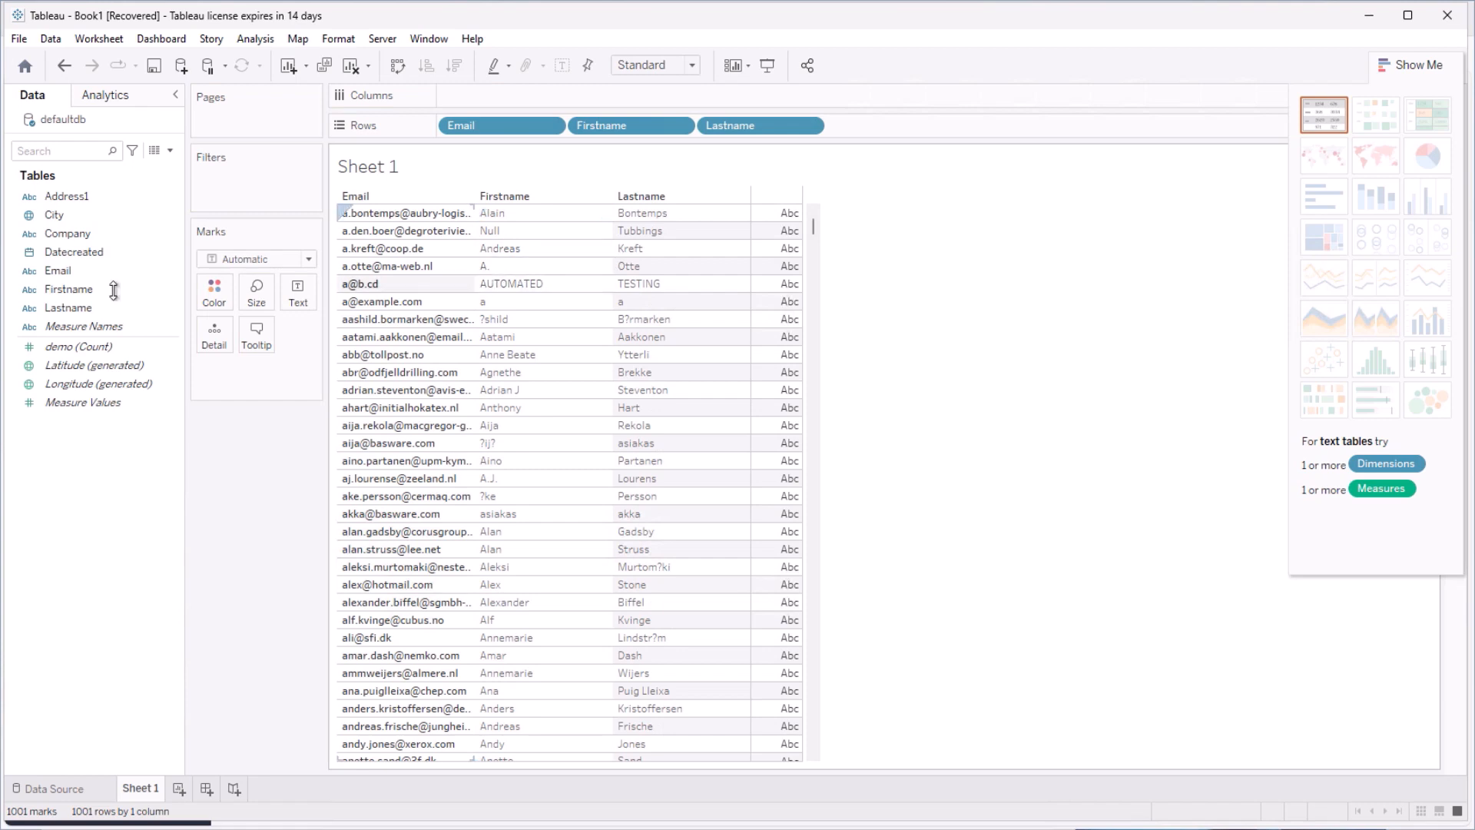
left_click_drag(57, 269, 751, 210)
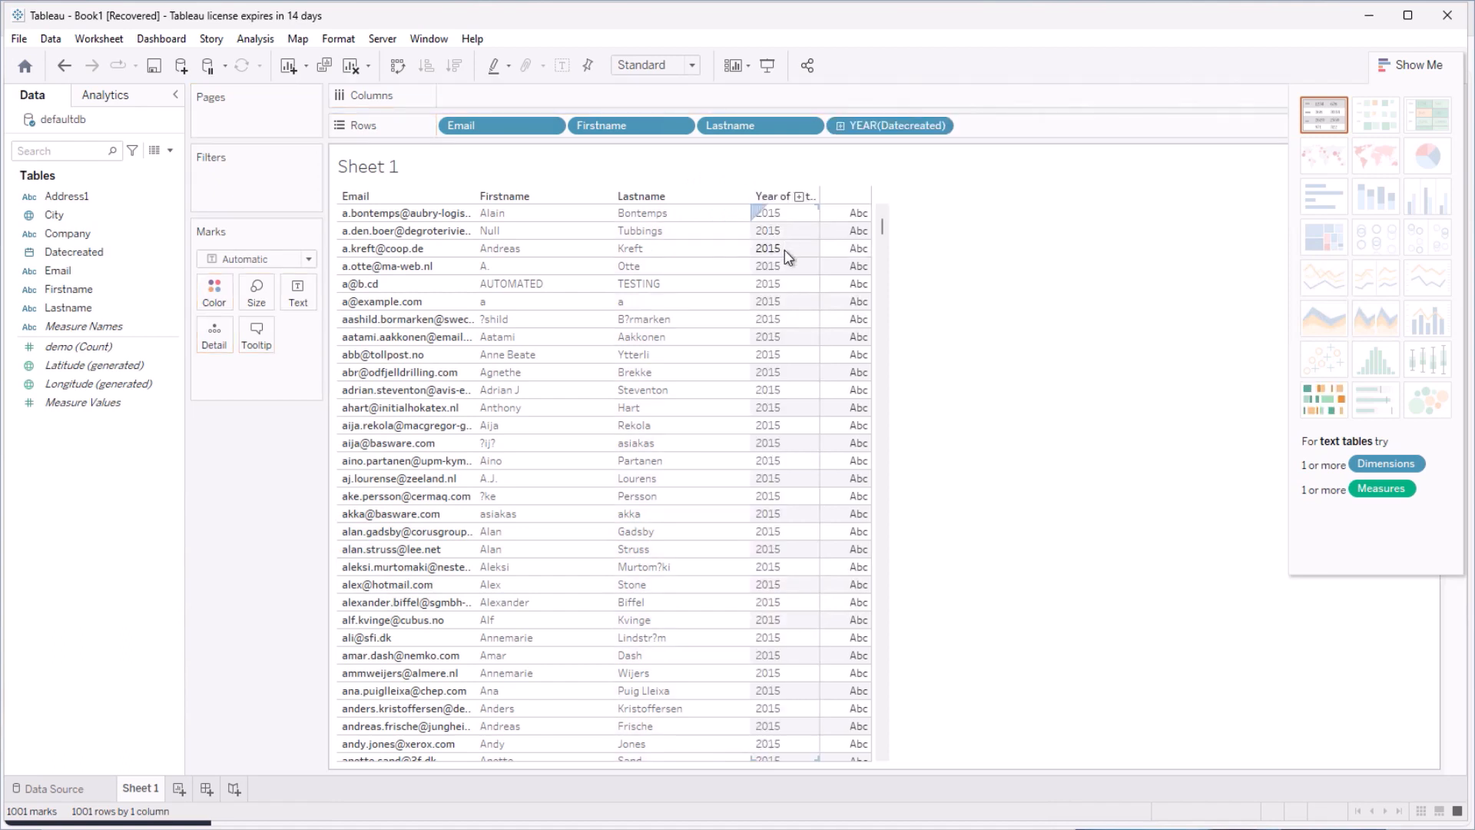